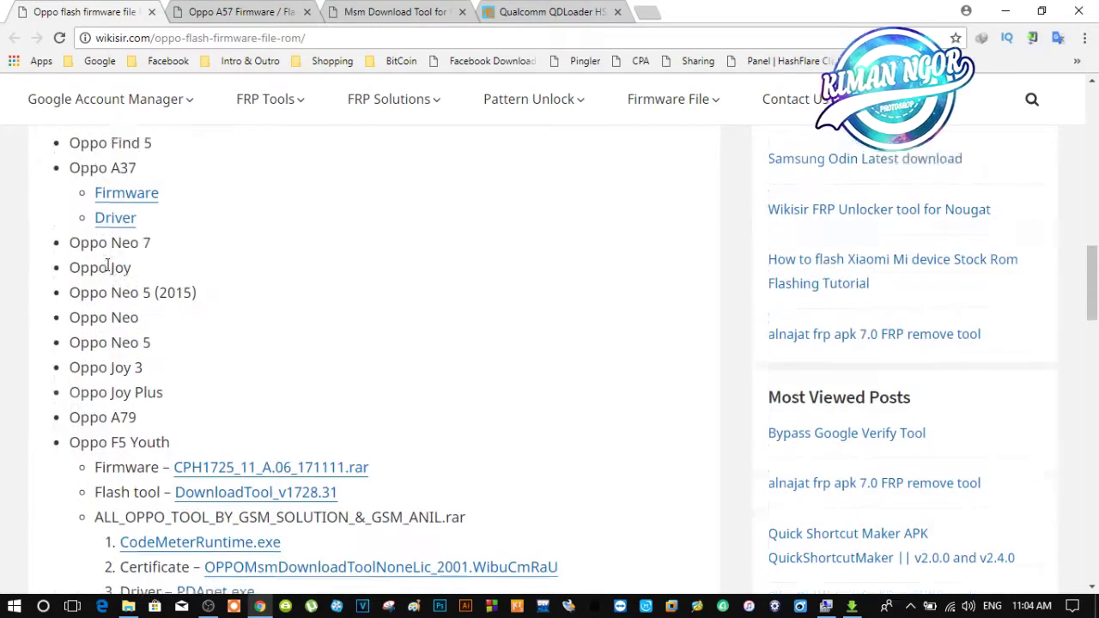
Find the Oppo A57 entry with its download links in the Oppo firmware list
scroll(107, 271, "up", 4)
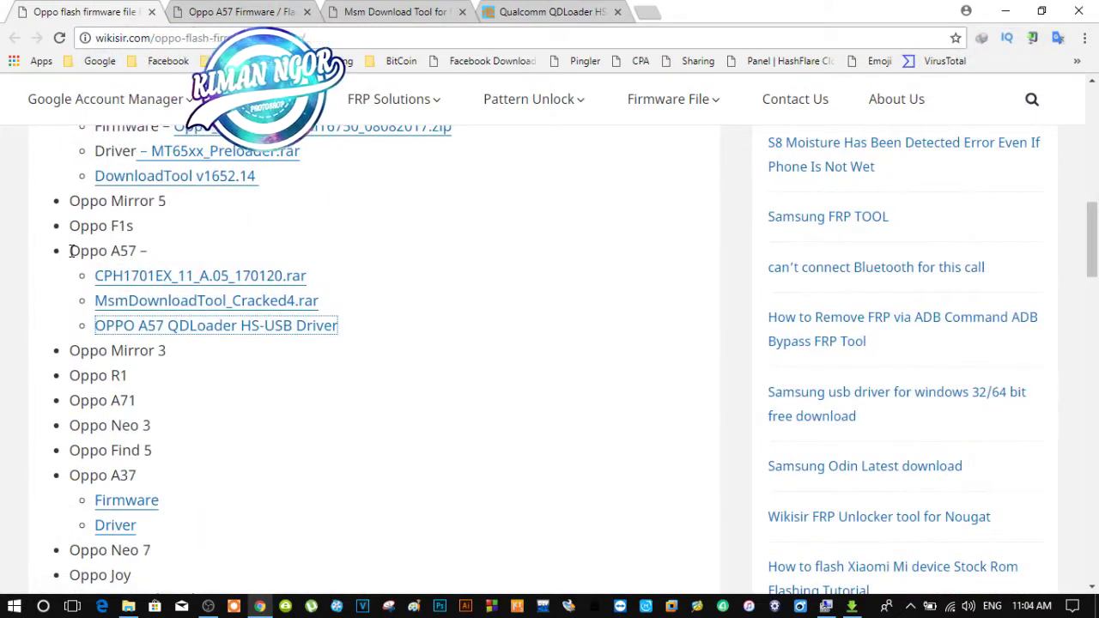
left_click_drag(72, 250, 158, 251)
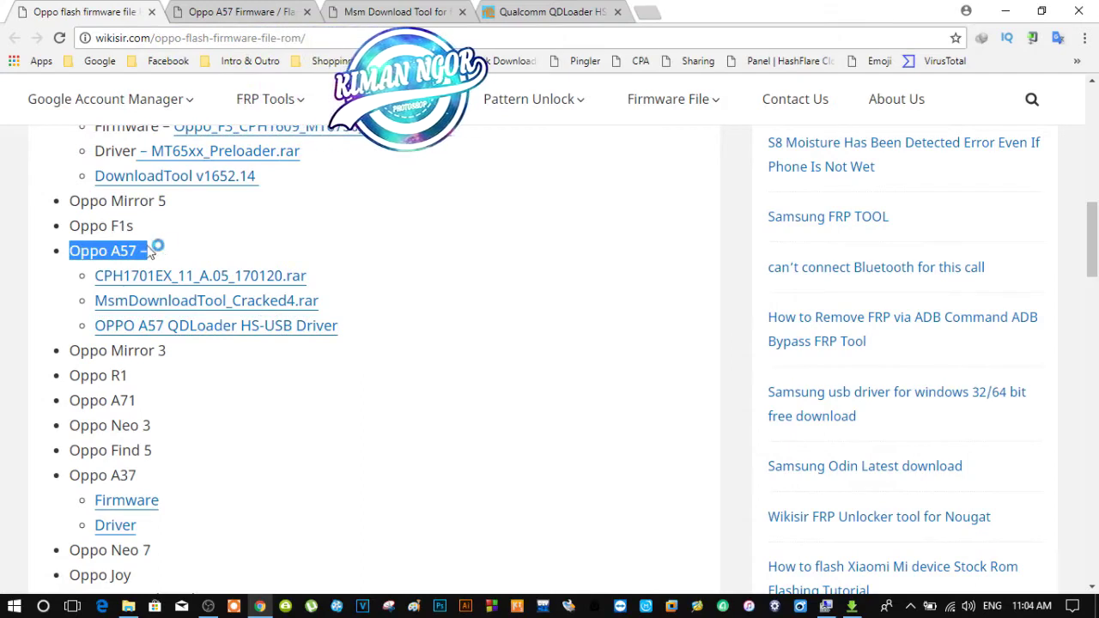
left_click(140, 248)
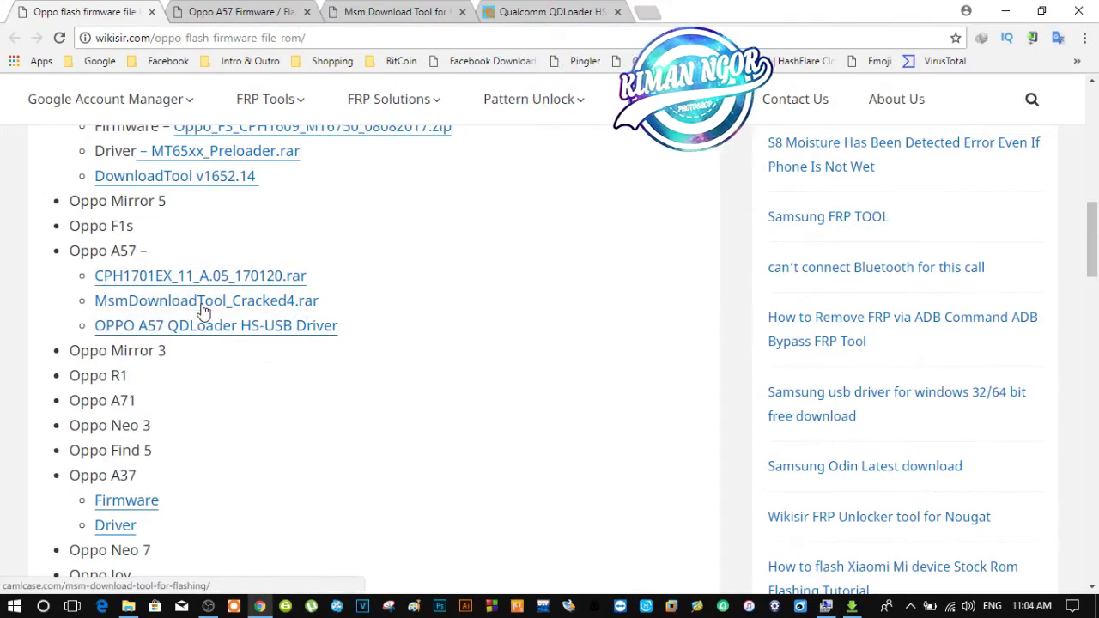
Look over the open download pages for the Oppo A57 firmware, the Msm Download Tool and the Qualcomm QDLoader driver
left_click(230, 9)
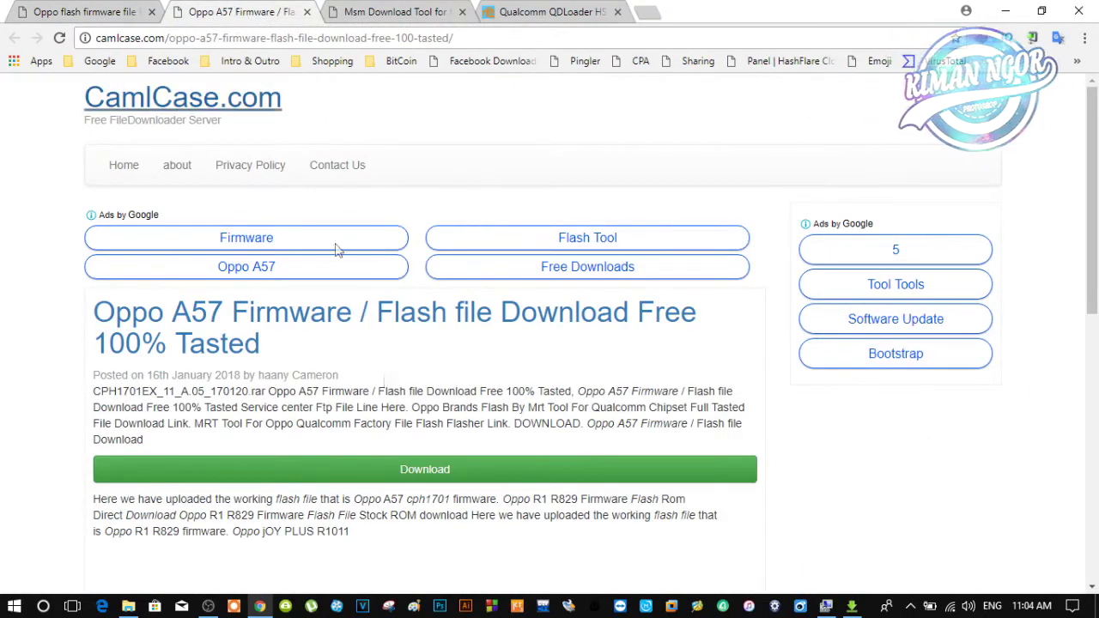
left_click(381, 10)
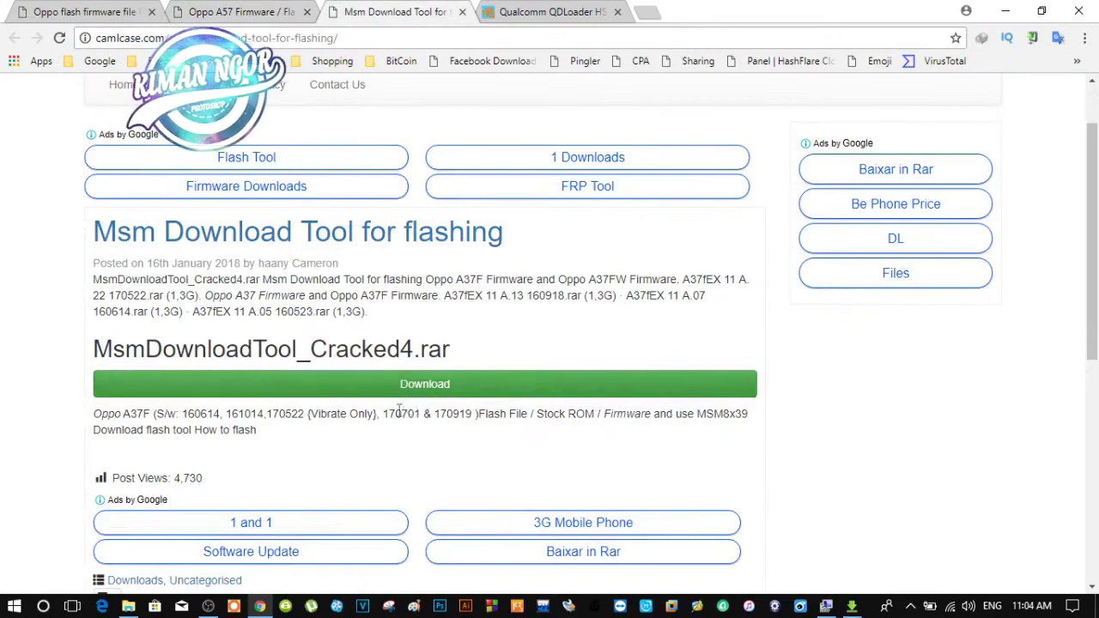
key("ctrl+Tab")
scroll(294, 255, "up", 4)
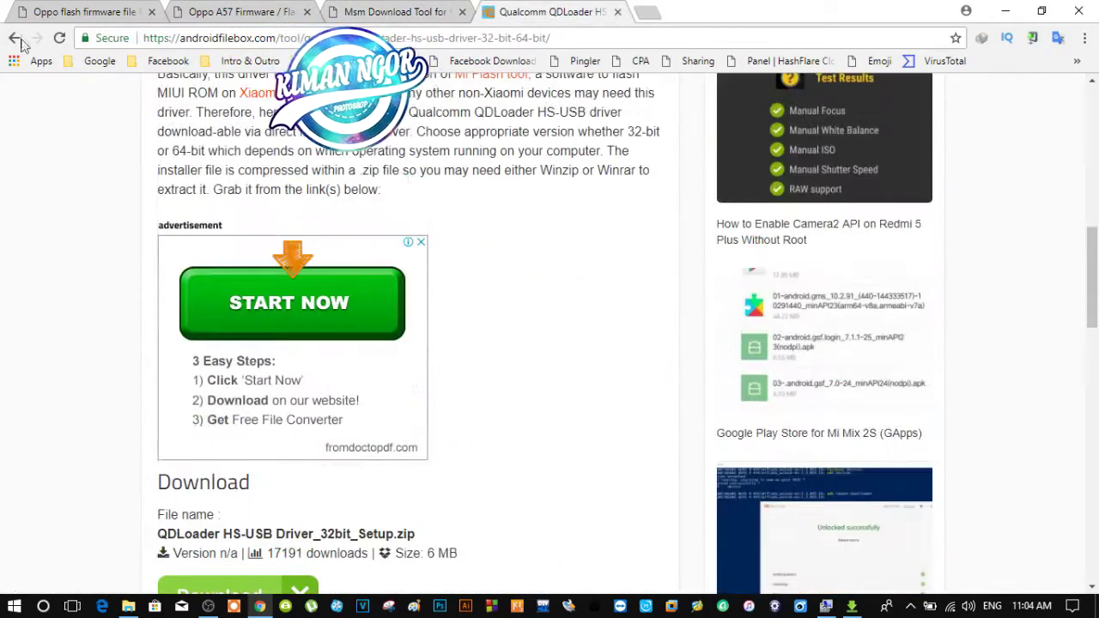
Reopen the OPPO A57 QDLoader HS-USB Driver page from the Oppo A57 entry and go to its 32-bit and 64-bit downloads
key("ctrl+w")
left_click(30, 7)
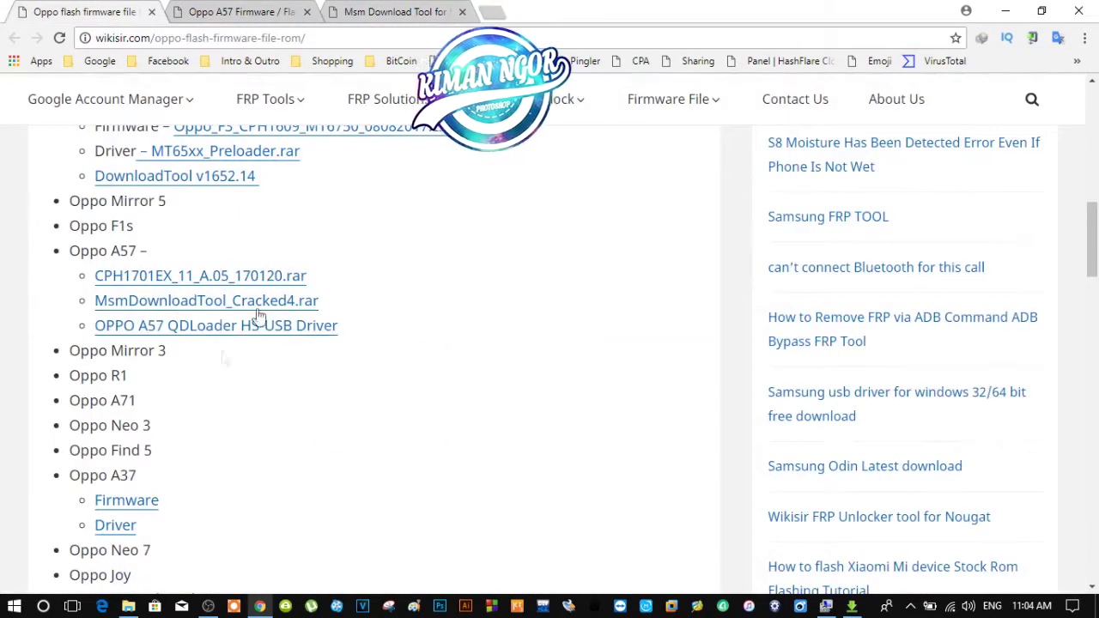
left_click(242, 333)
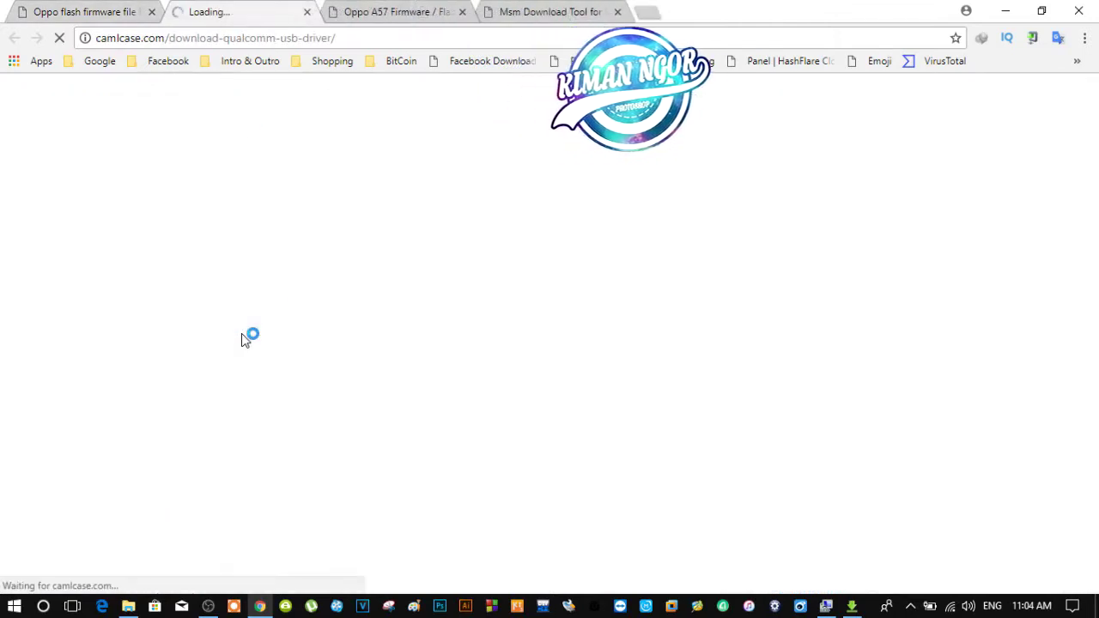
left_click_drag(225, 12, 571, 11)
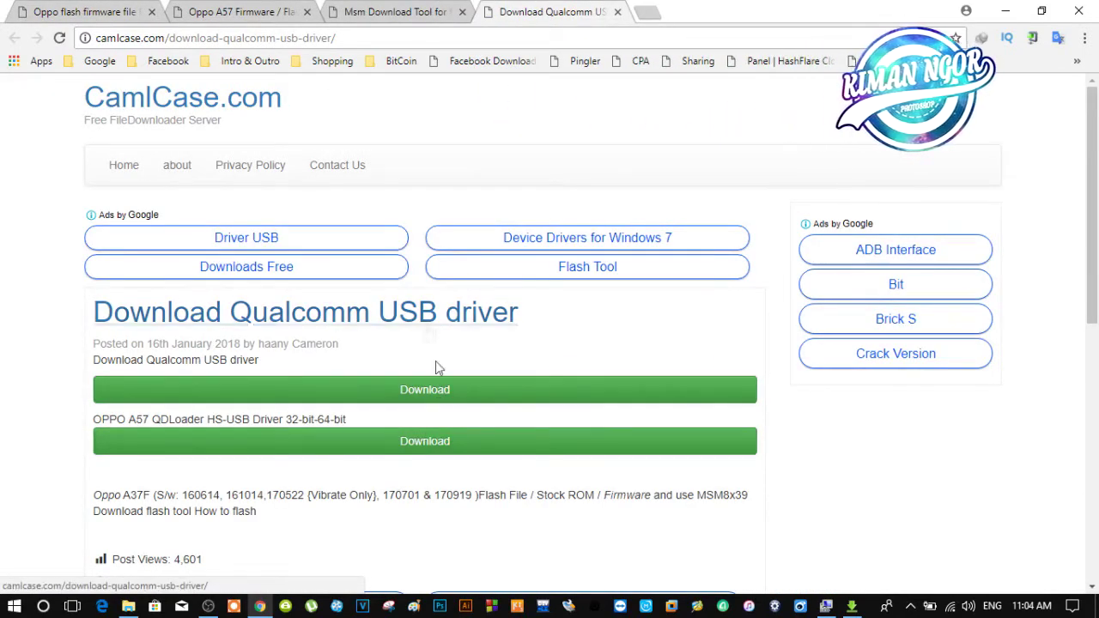
left_click(419, 453)
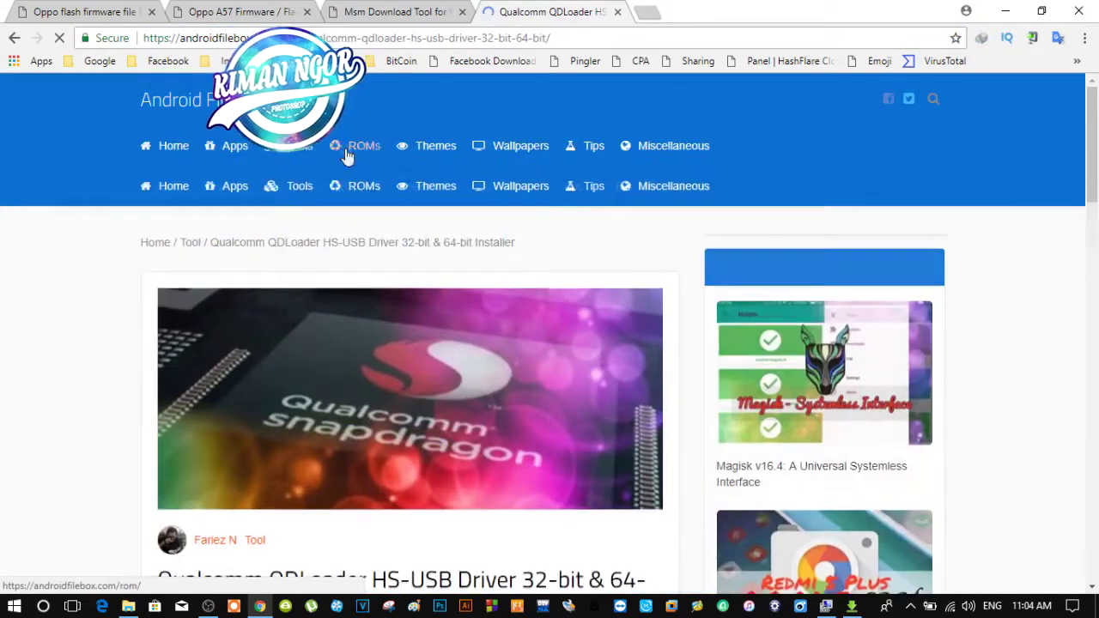
scroll(490, 225, "down", 12)
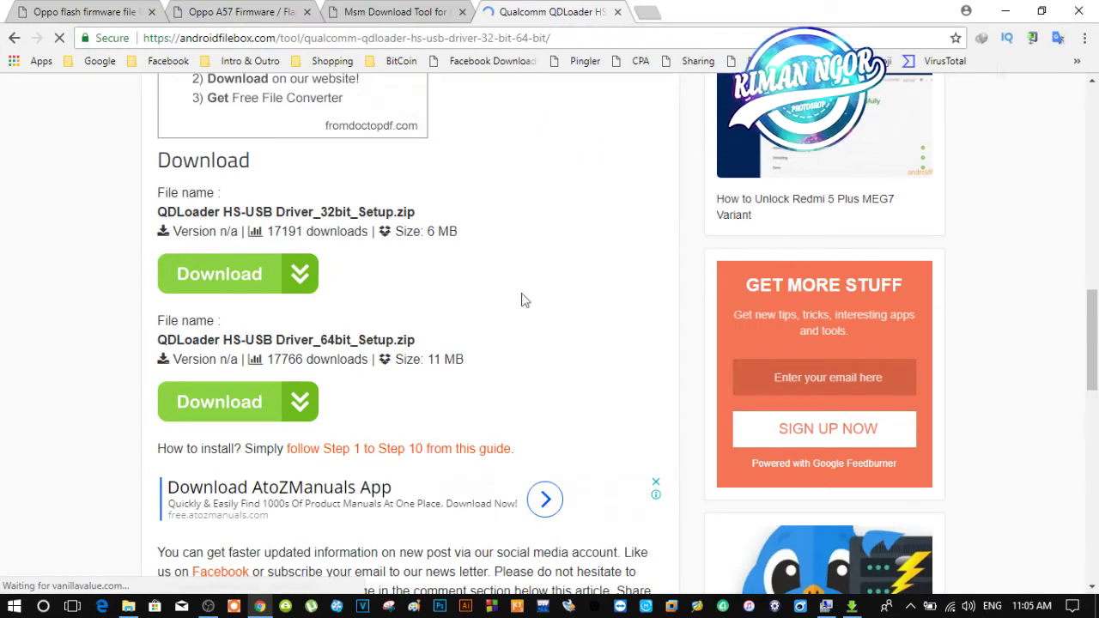
Open the system properties of This PC to check whether Windows is 32-bit or 64-bit
left_click(1005, 11)
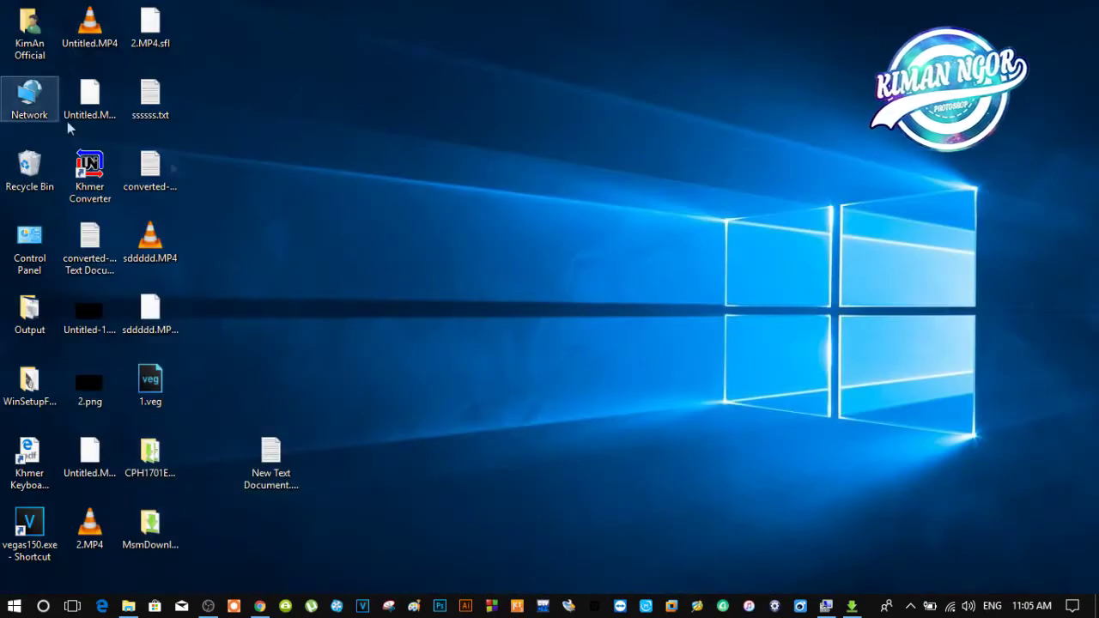
double_click(31, 38)
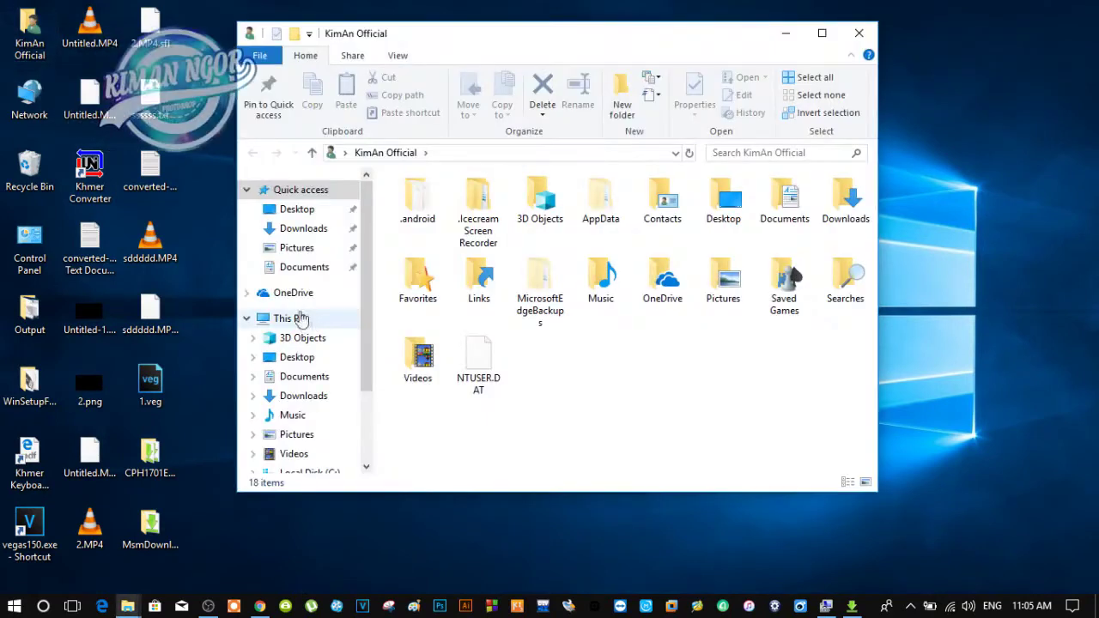
right_click(292, 319)
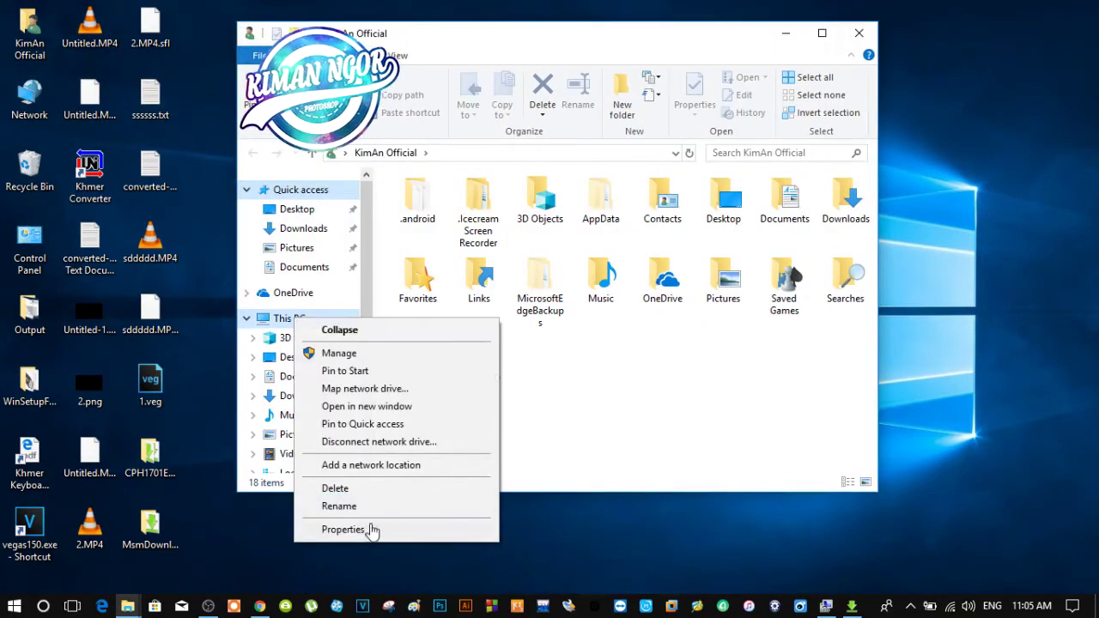
left_click(370, 529)
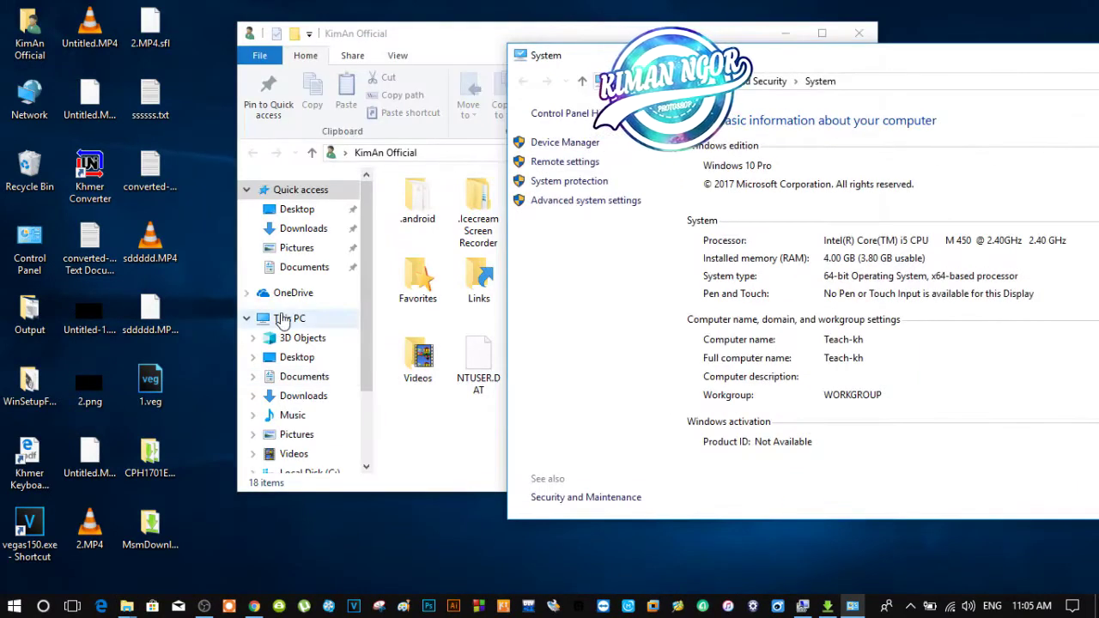
right_click(283, 320)
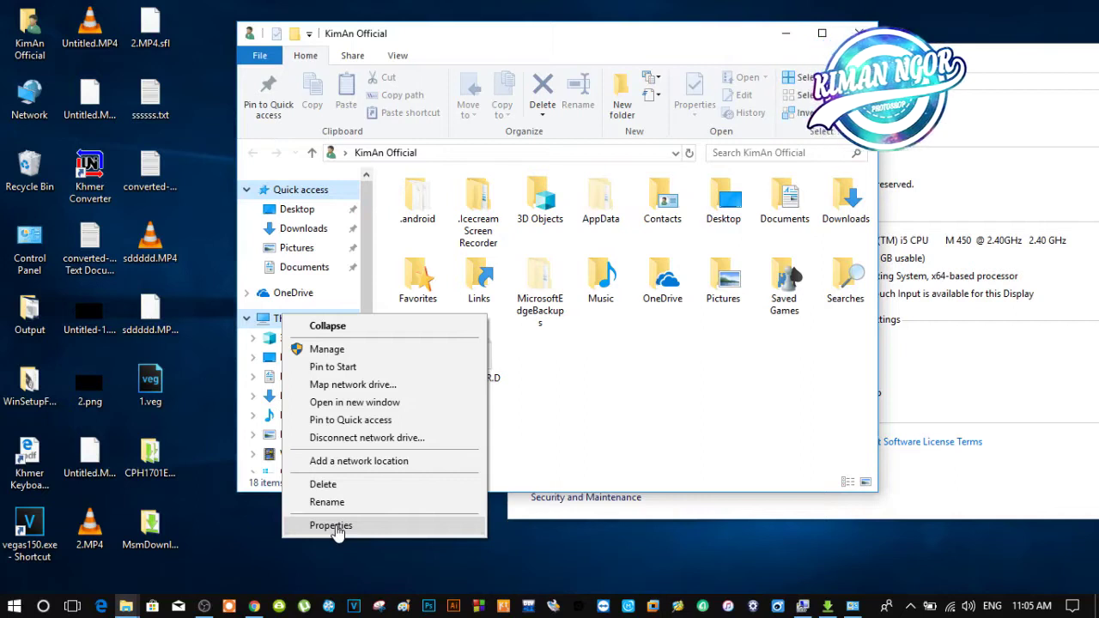
left_click(337, 530)
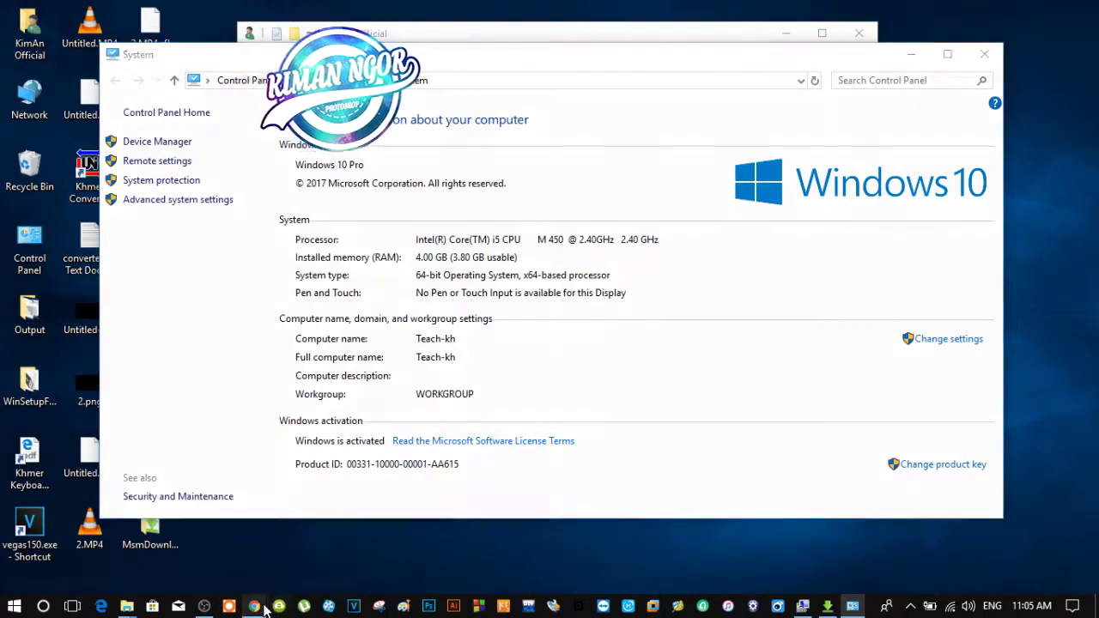
Close the browser and the System window, and open the Compressed folder inside Downloads
left_click(254, 606)
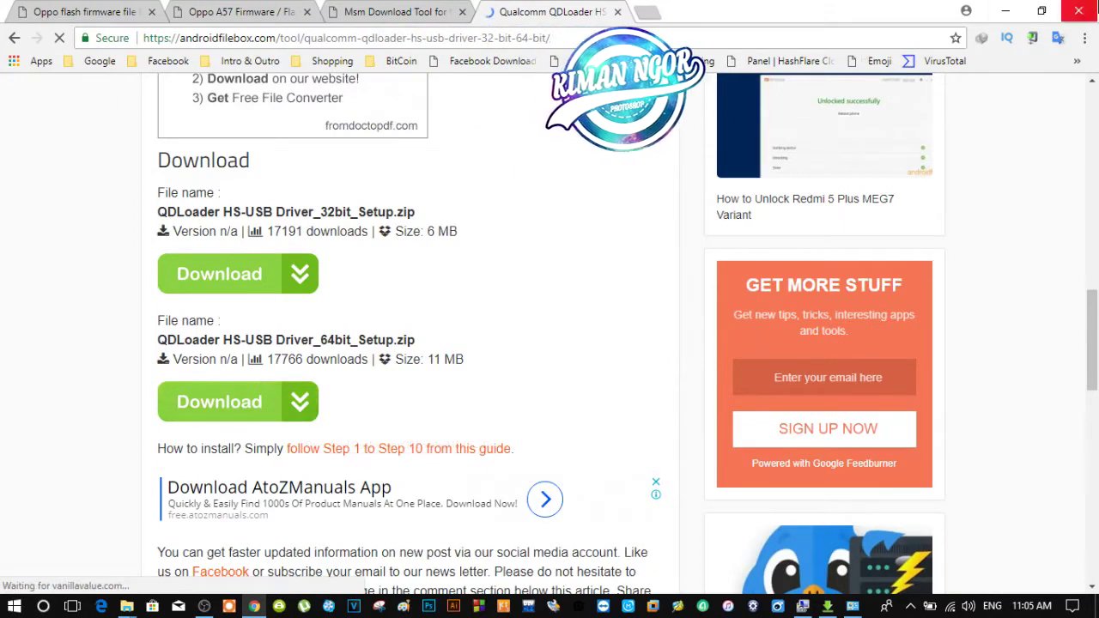
left_click(1079, 10)
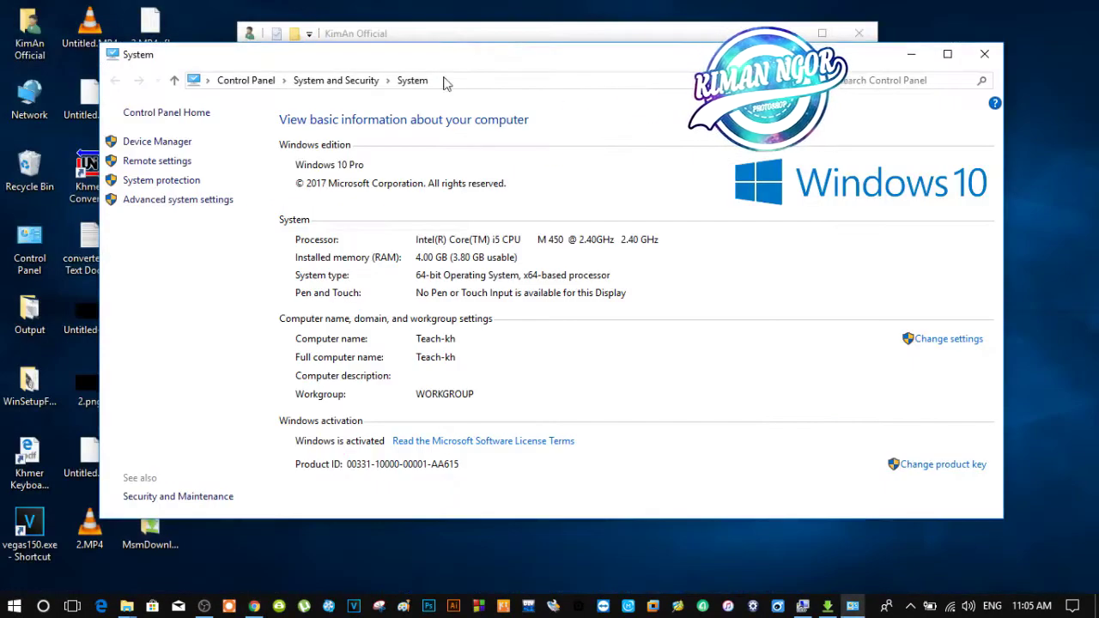
left_click(501, 40)
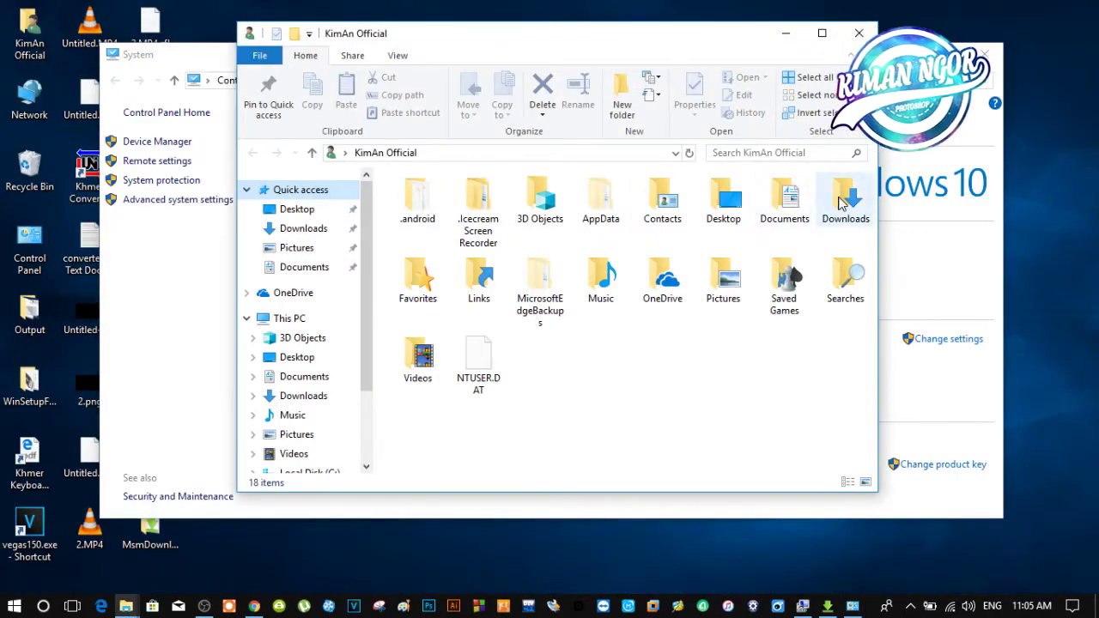
double_click(840, 203)
double_click(430, 208)
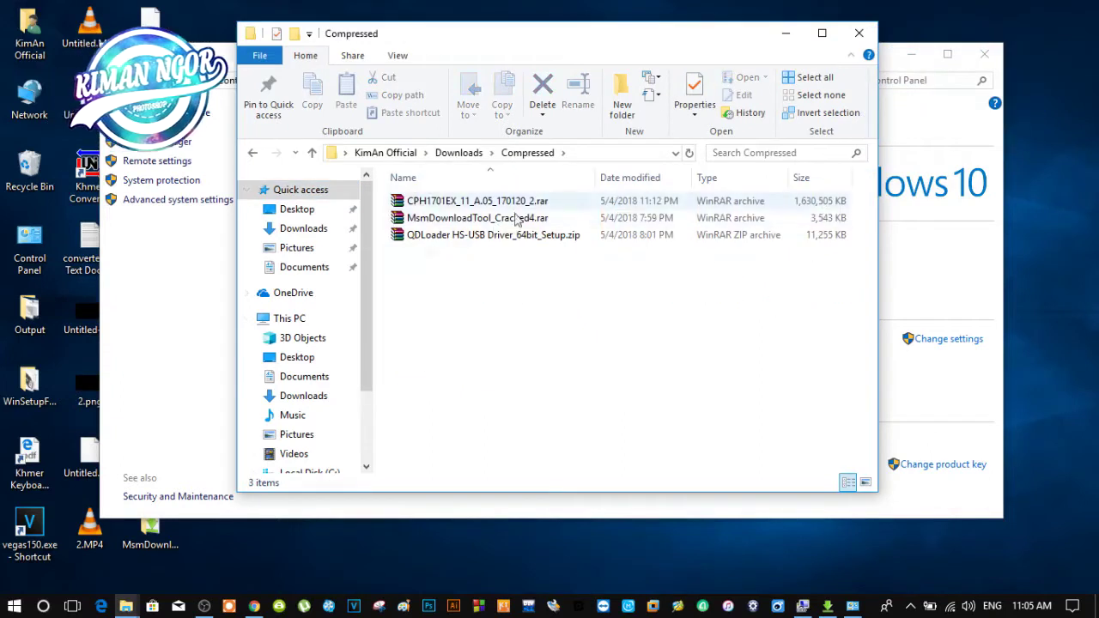
left_click(984, 54)
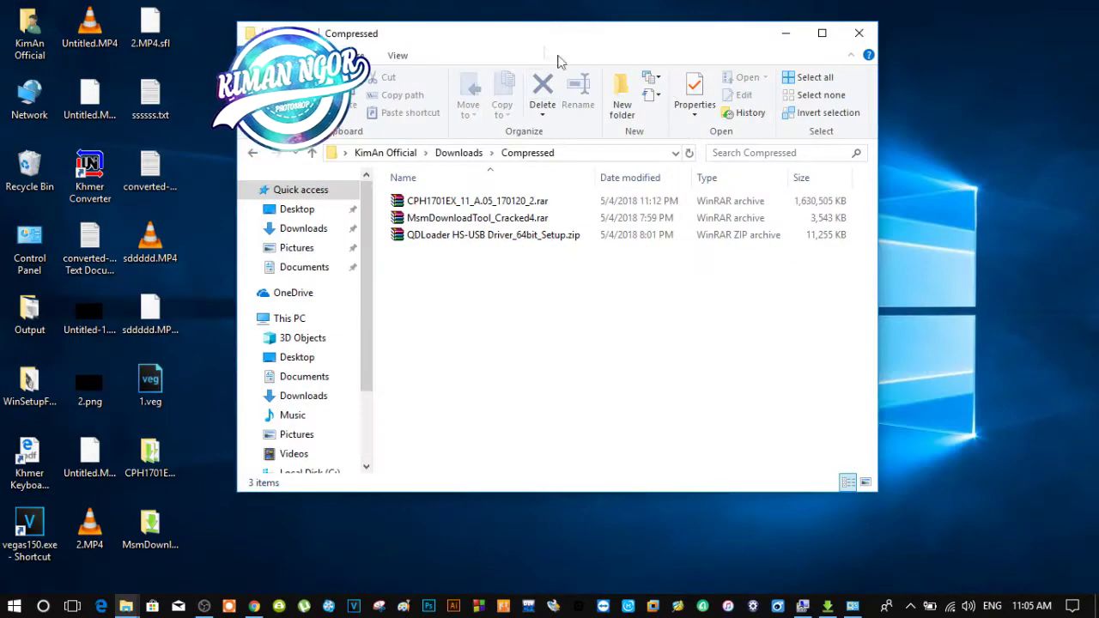
left_click_drag(532, 39, 541, 69)
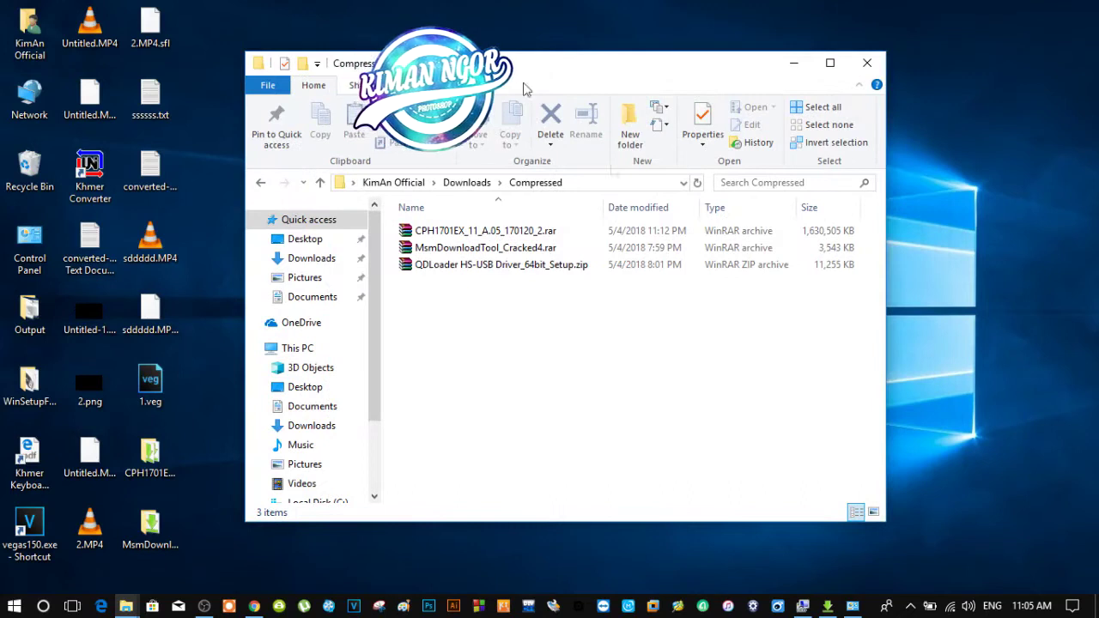
Inspect the contents of QDLoader HS-USB Driver_64bit_Setup.zip, close the archive and move the folder window clear of the desktop
double_click(503, 266)
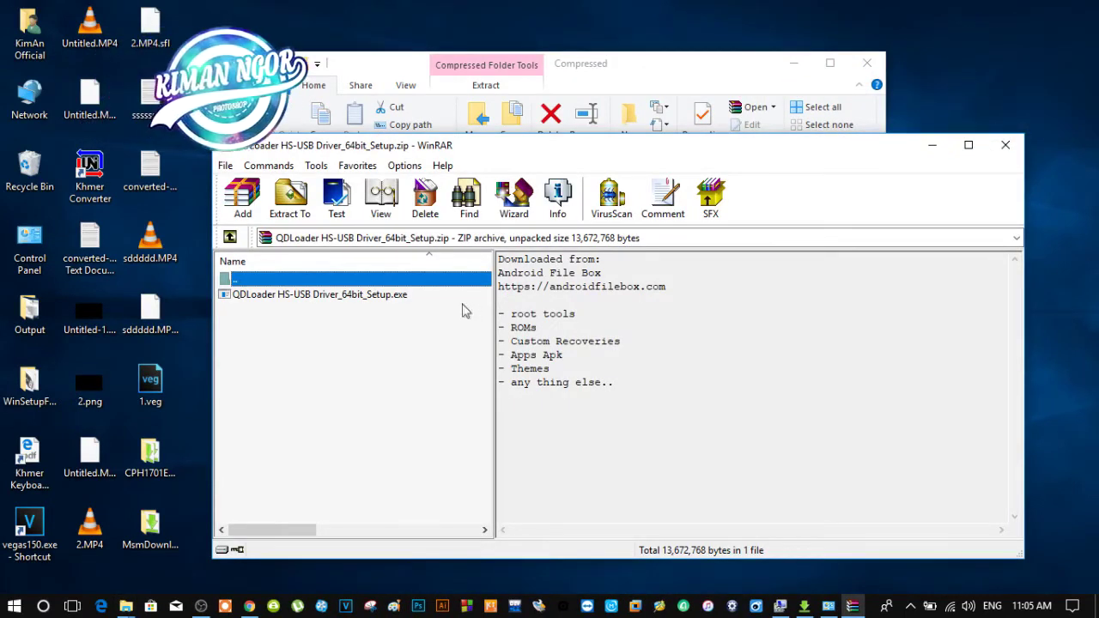
left_click(1004, 146)
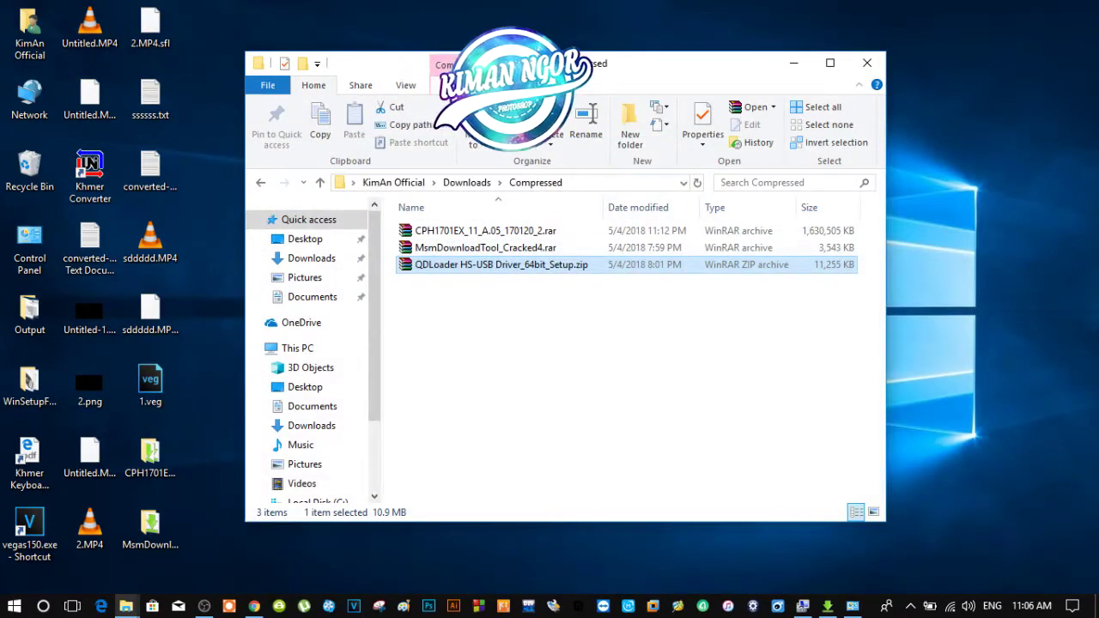
left_click_drag(553, 67, 772, 93)
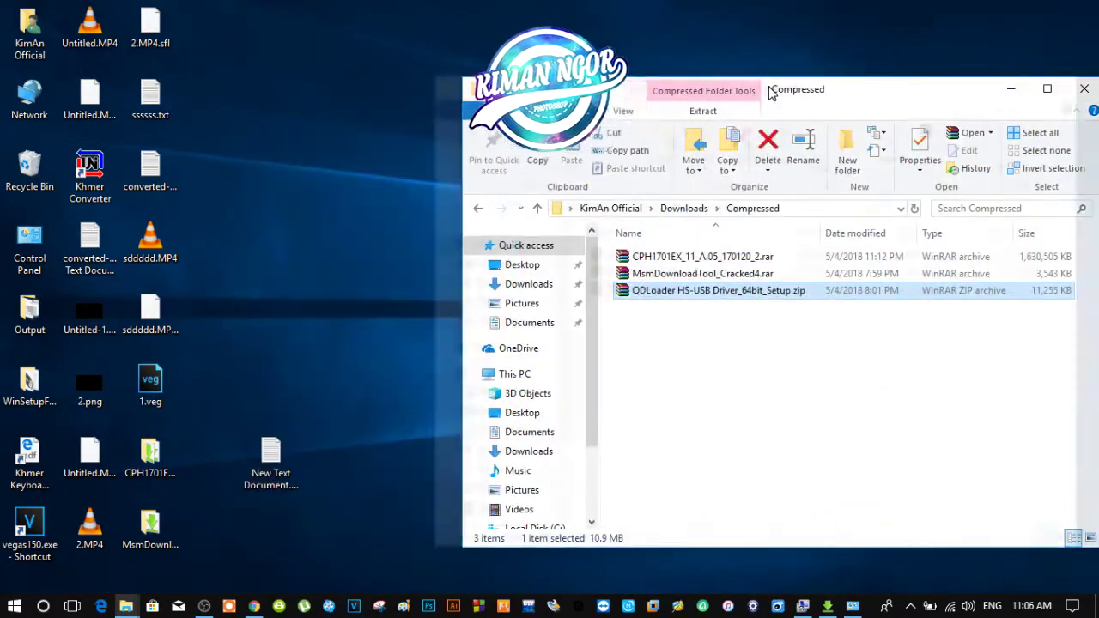
Show the options for extracting CPH1701EX_11_A.05_170120_2.rar to the desktop, dismiss them, and check the extracted firmware folder
left_click(690, 258)
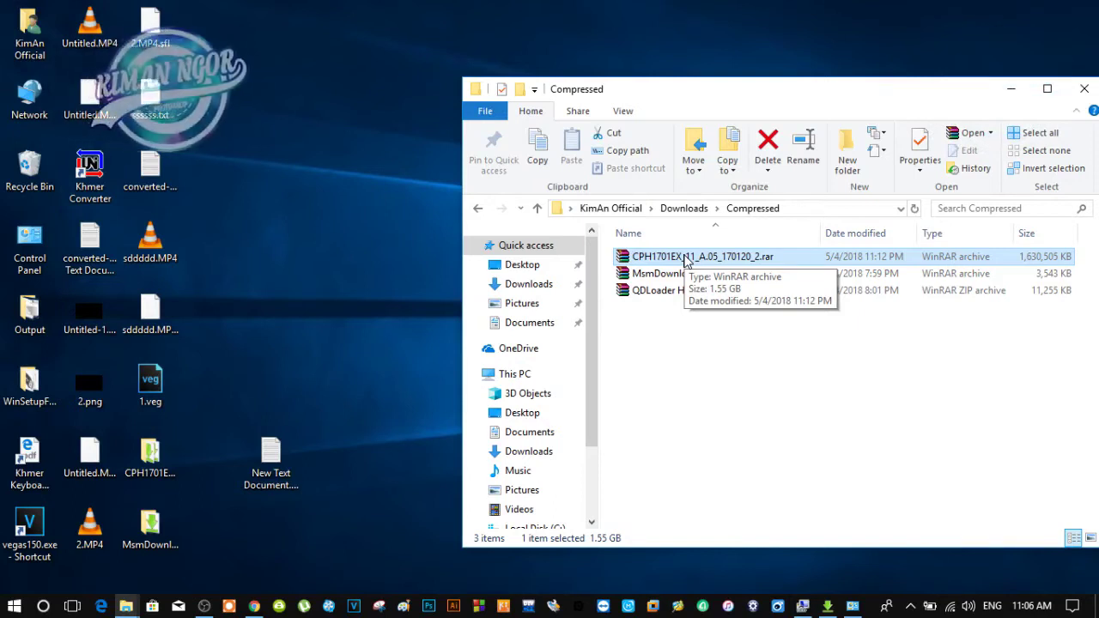
left_click_drag(687, 262, 314, 264)
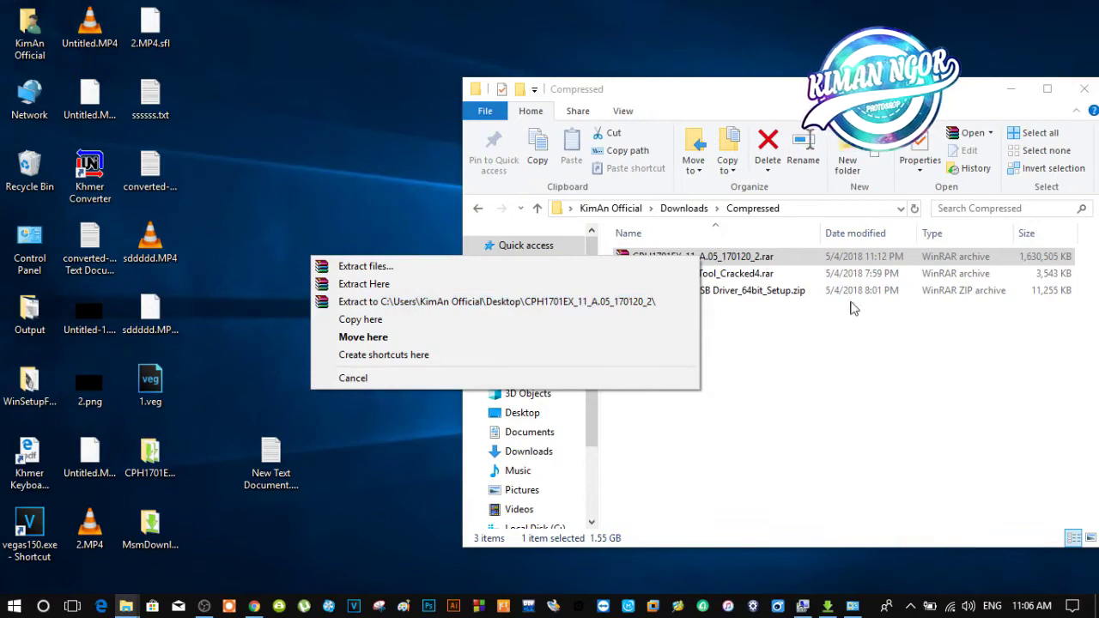
key("Escape")
double_click(149, 455)
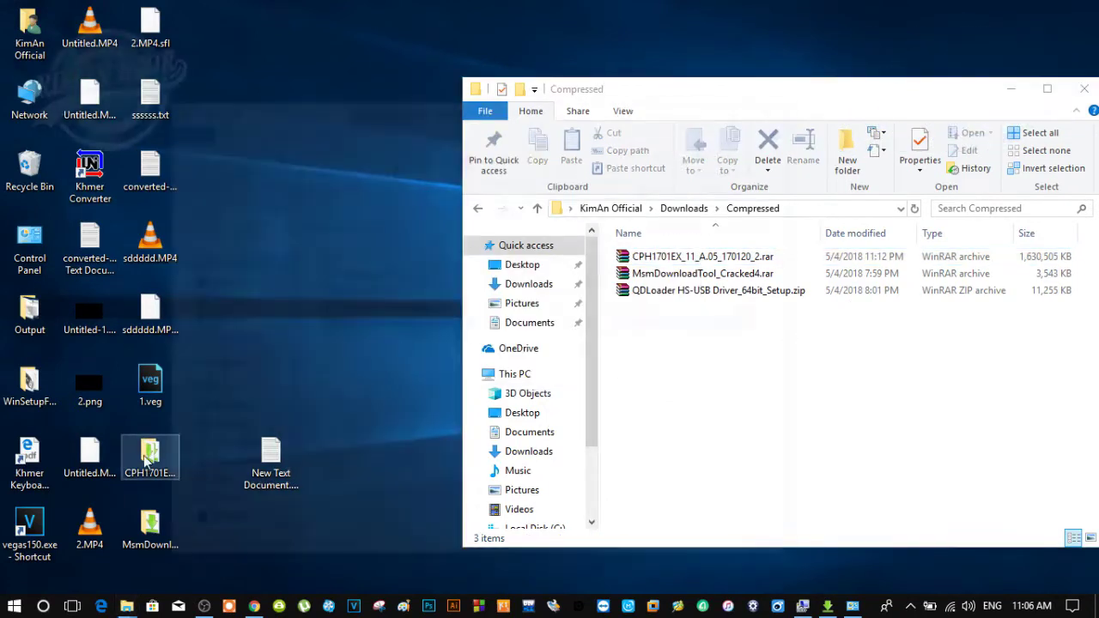
left_click(796, 89)
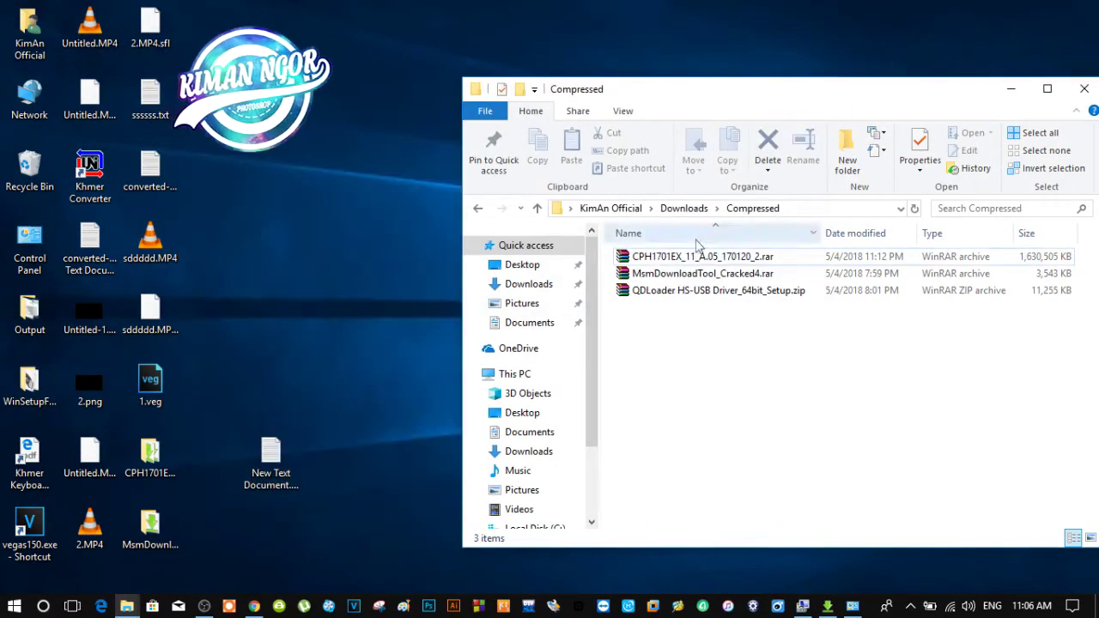
Show the options for extracting MsmDownloadTool_Cracked4.rar to the desktop, dismiss them, and open the extracted tool folder
left_click_drag(709, 276, 270, 301)
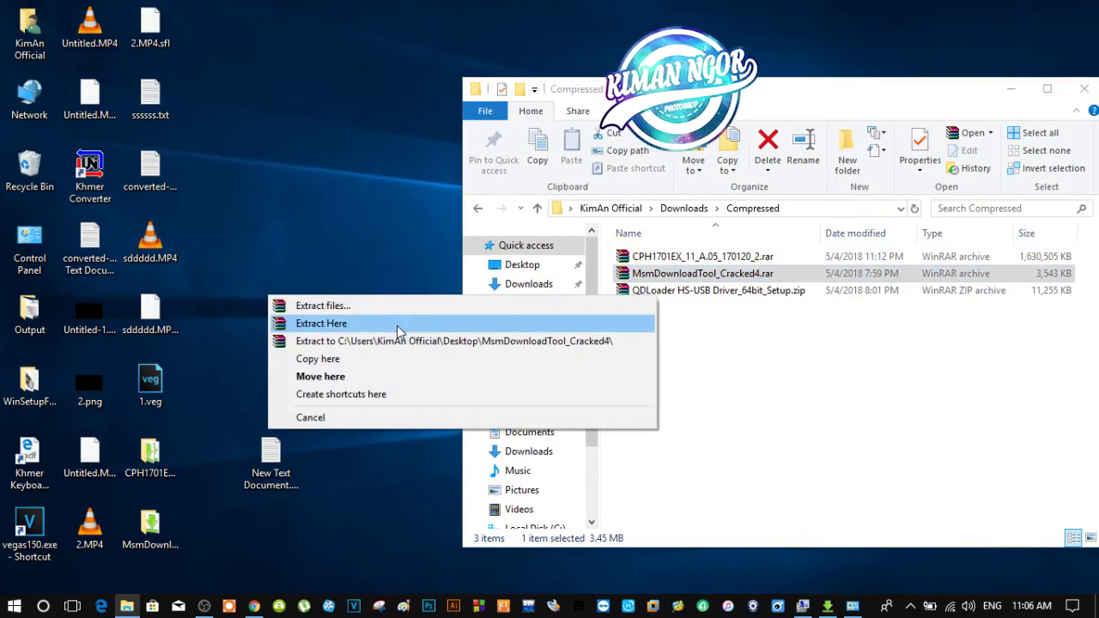
key("Escape")
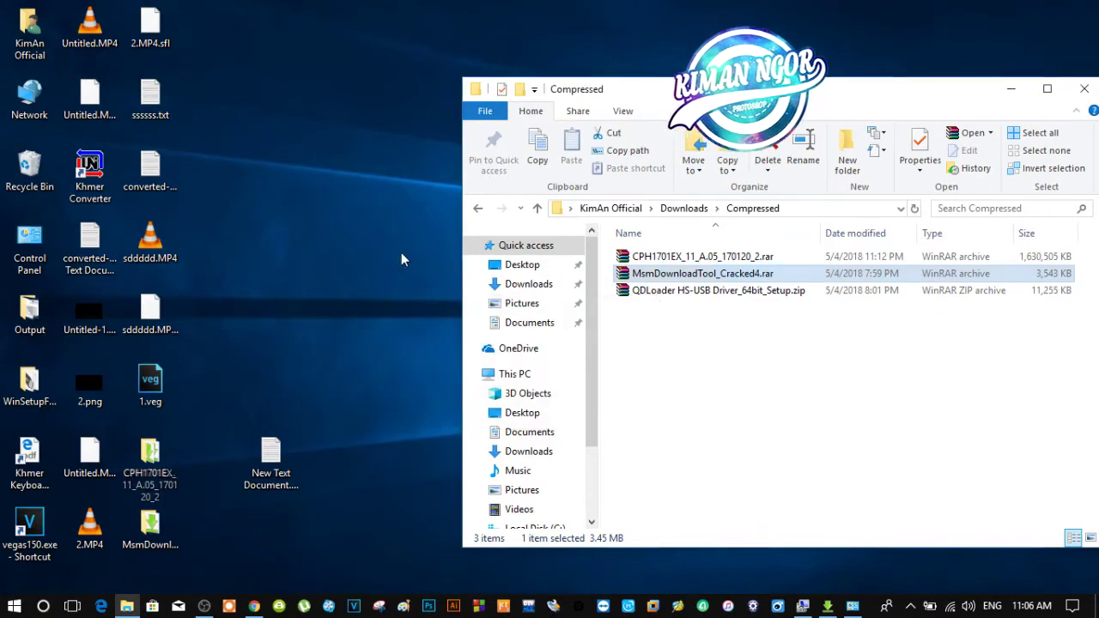
double_click(165, 528)
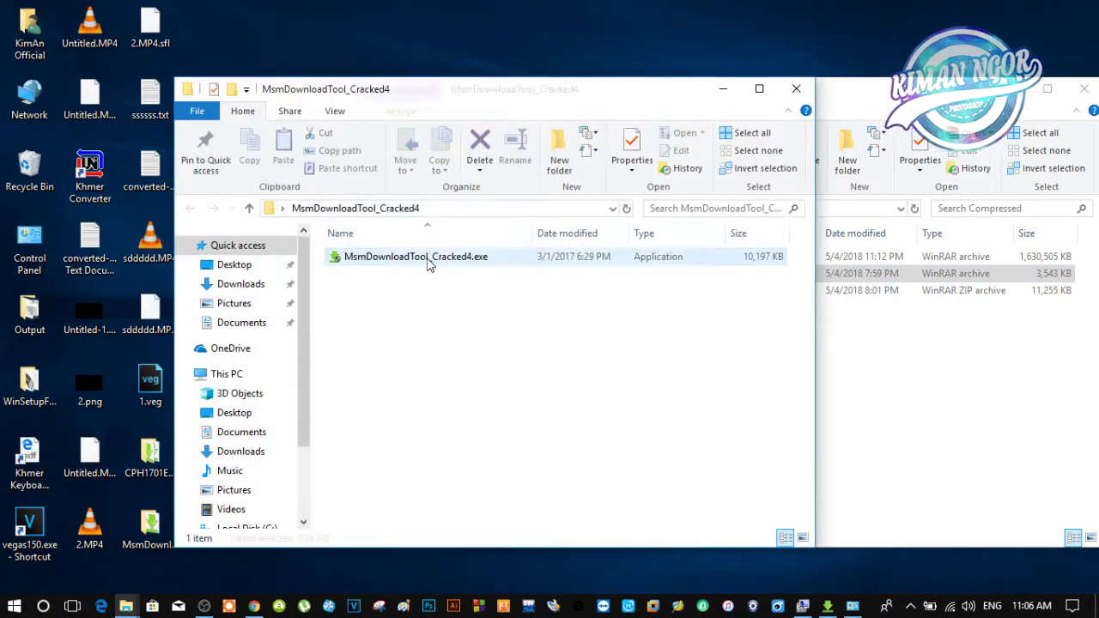
Copy MsmDownloadTool_Cracked4.exe from the extracted tool folder and close that folder
left_click(429, 264)
left_click_drag(468, 90, 564, 87)
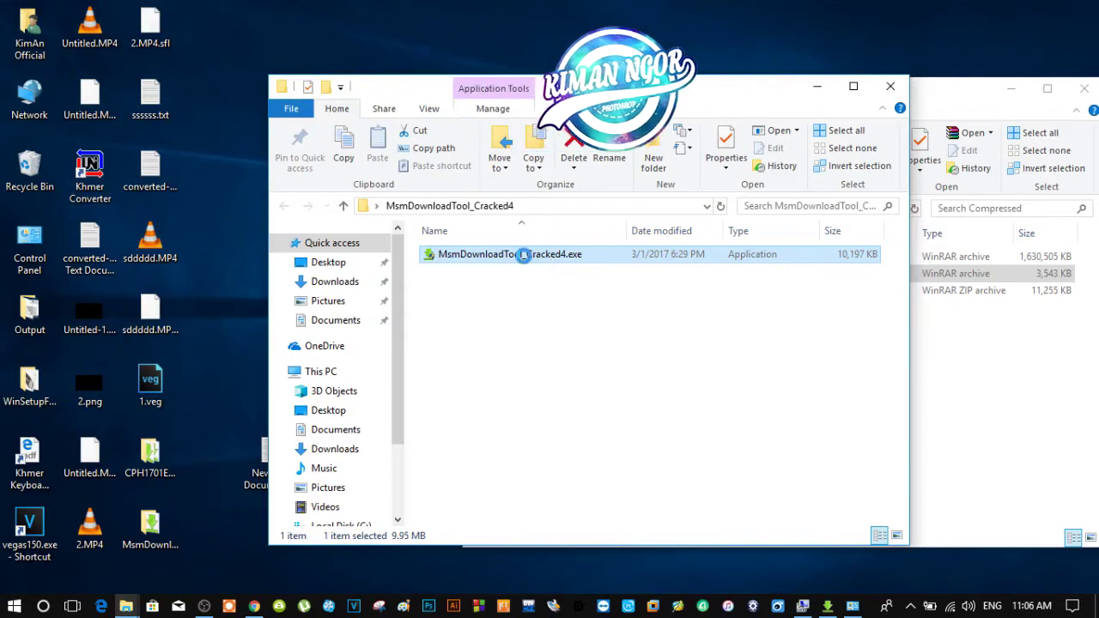
right_click(523, 255)
left_click(580, 504)
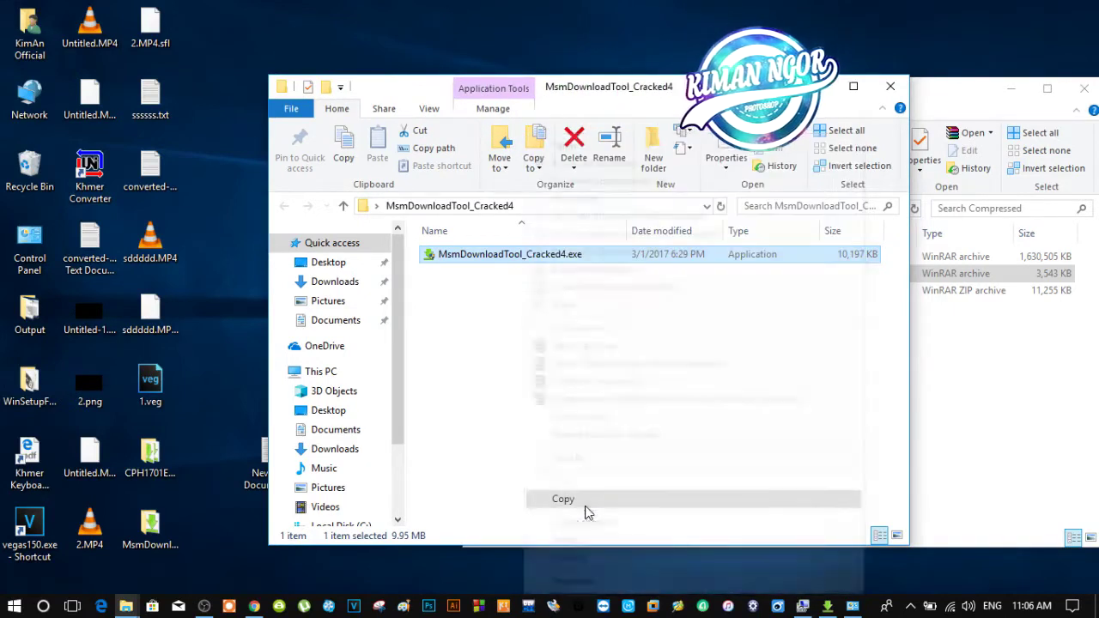
key("alt+F4")
Open the CPH1701EX_11_A.05_170120_2 folder, show the option for pasting the copied tool, dismiss it and select MsmDownloadTool_Cracked4.exe
double_click(150, 464)
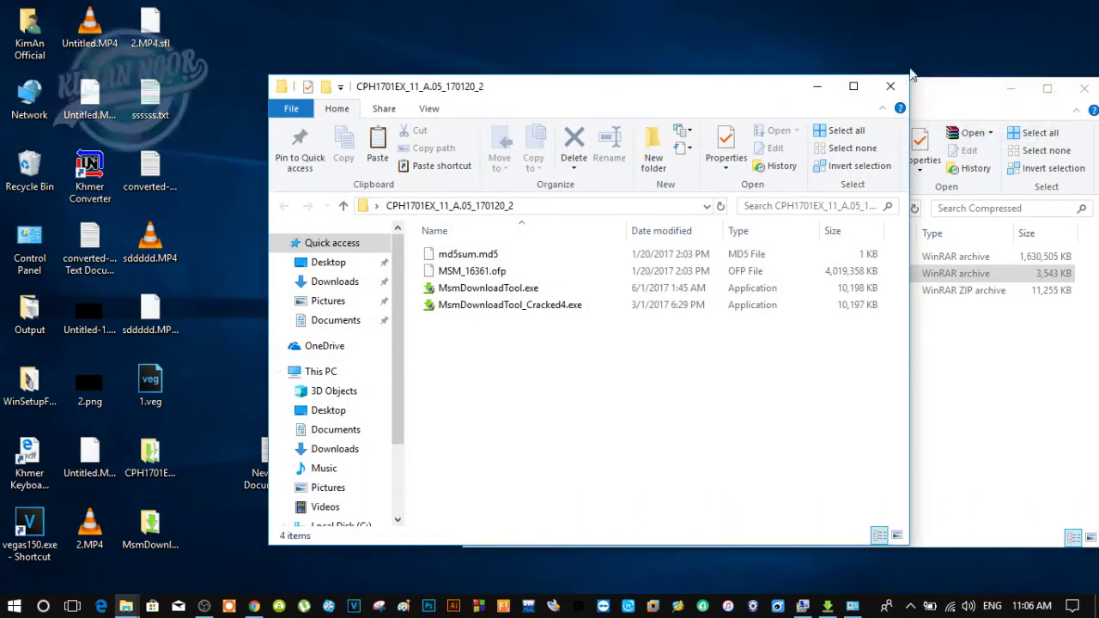
key("alt+F4")
double_click(149, 461)
right_click(475, 386)
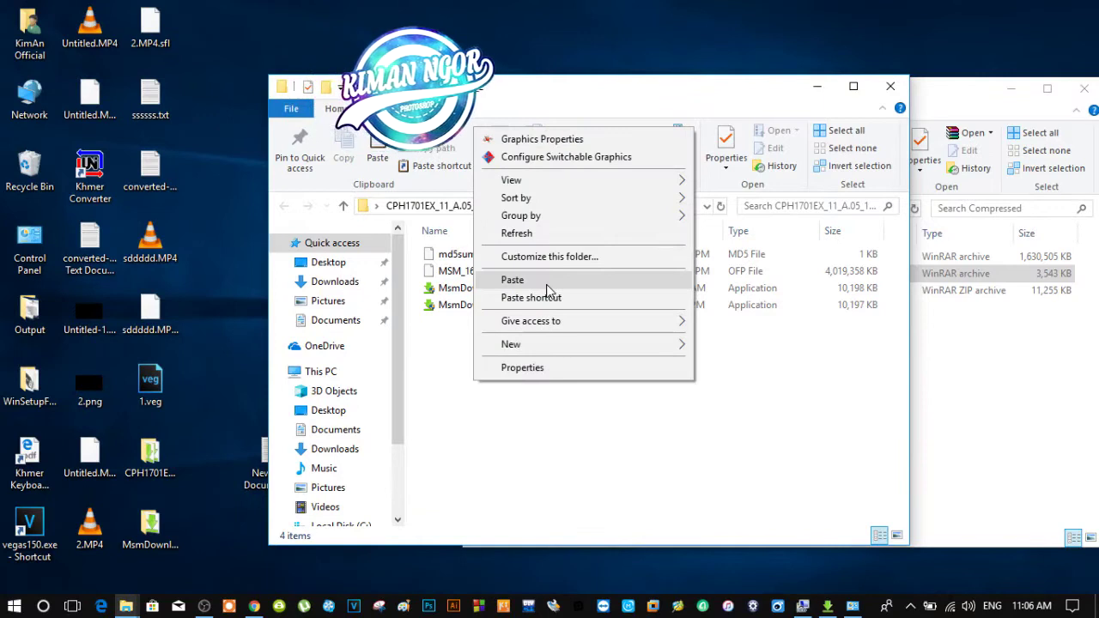
left_click(481, 307)
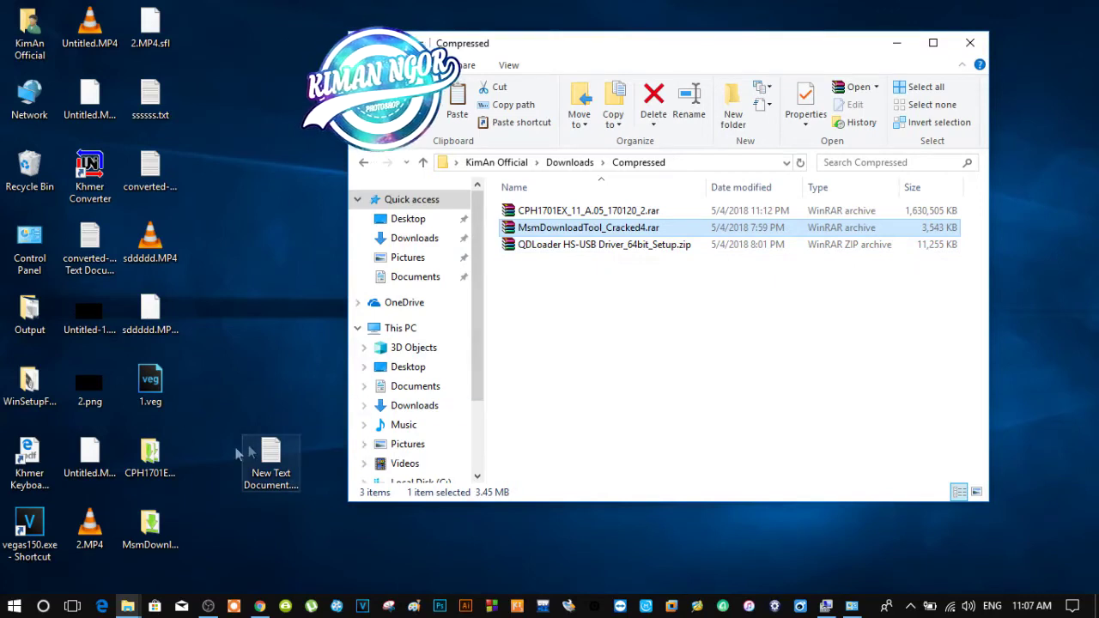
Run MsmDownloadTool_Cracked4.exe as administrator from the CPH1701EX_11_A.05_170120_2 firmware folder on the desktop
double_click(139, 455)
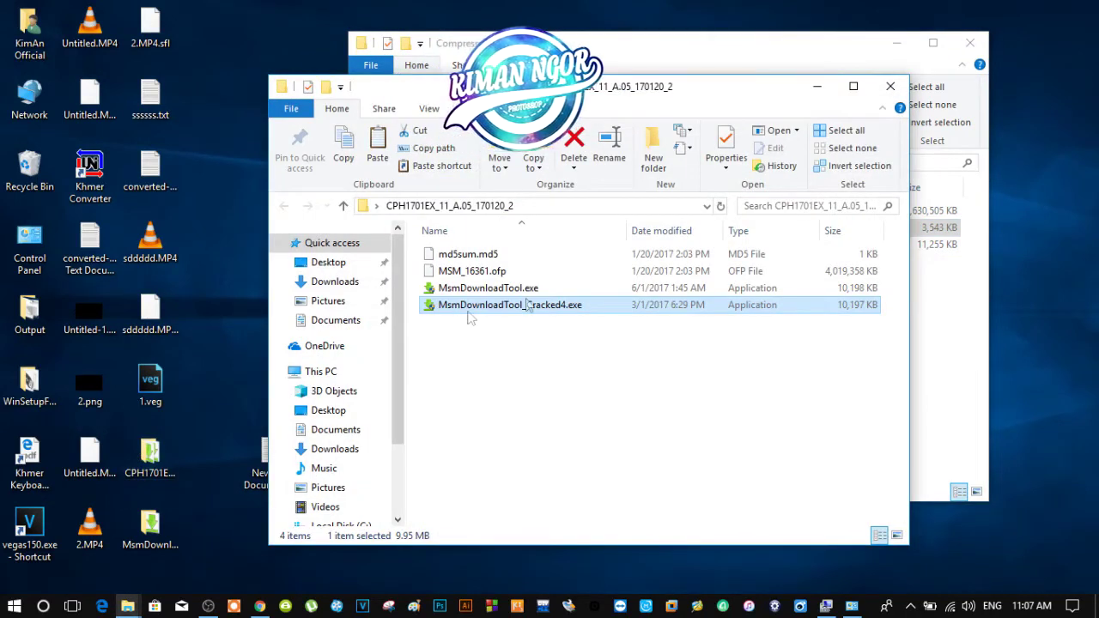
right_click(488, 309)
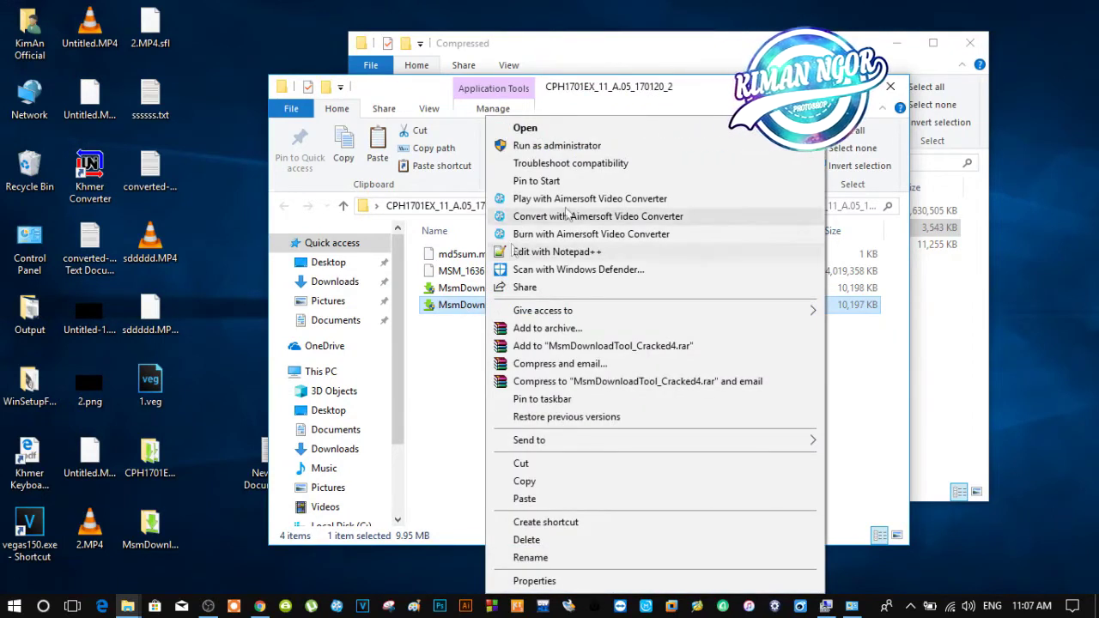
left_click(604, 148)
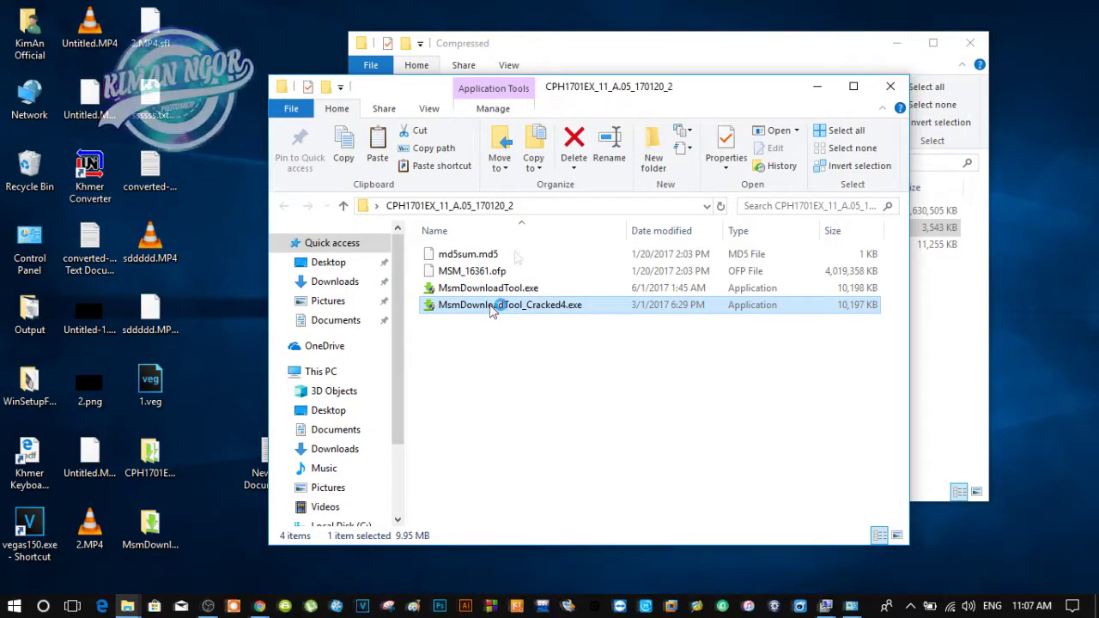
left_click(657, 491)
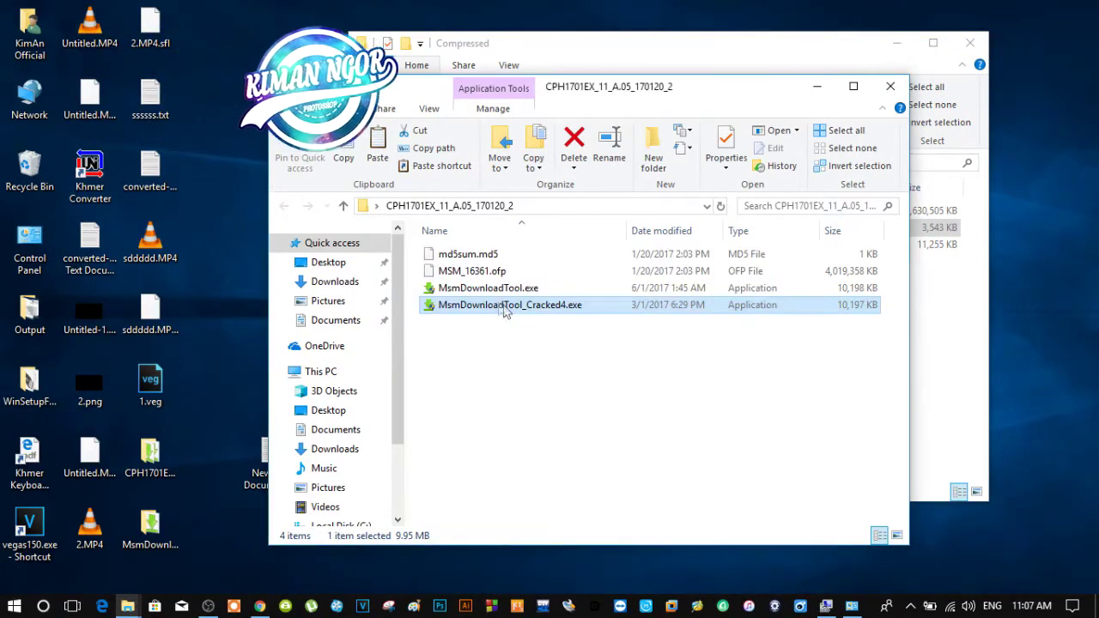
right_click(498, 308)
left_click(549, 76)
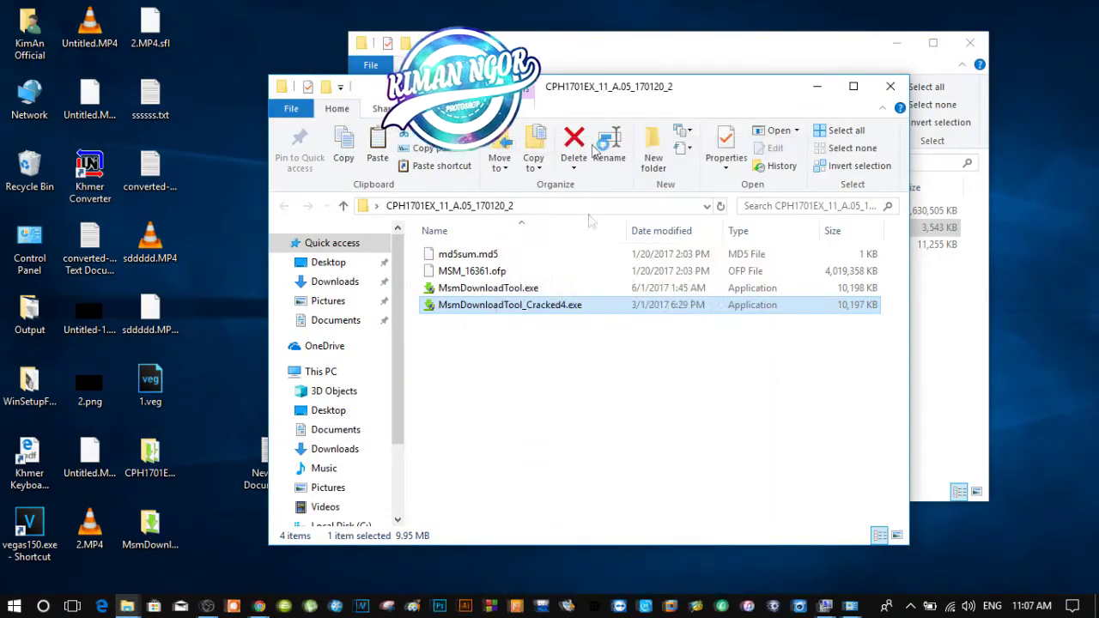
left_click(506, 489)
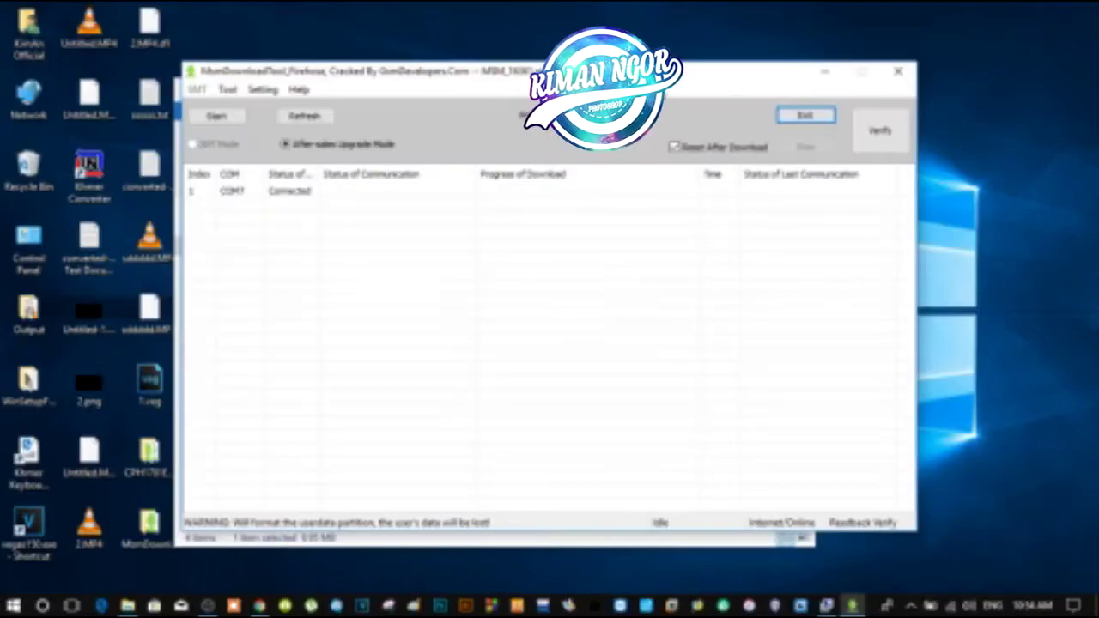
Select the connected COM7 device, start the firmware download and agree to format the userdata partition
left_click(294, 194)
left_click(315, 203)
left_click(305, 196)
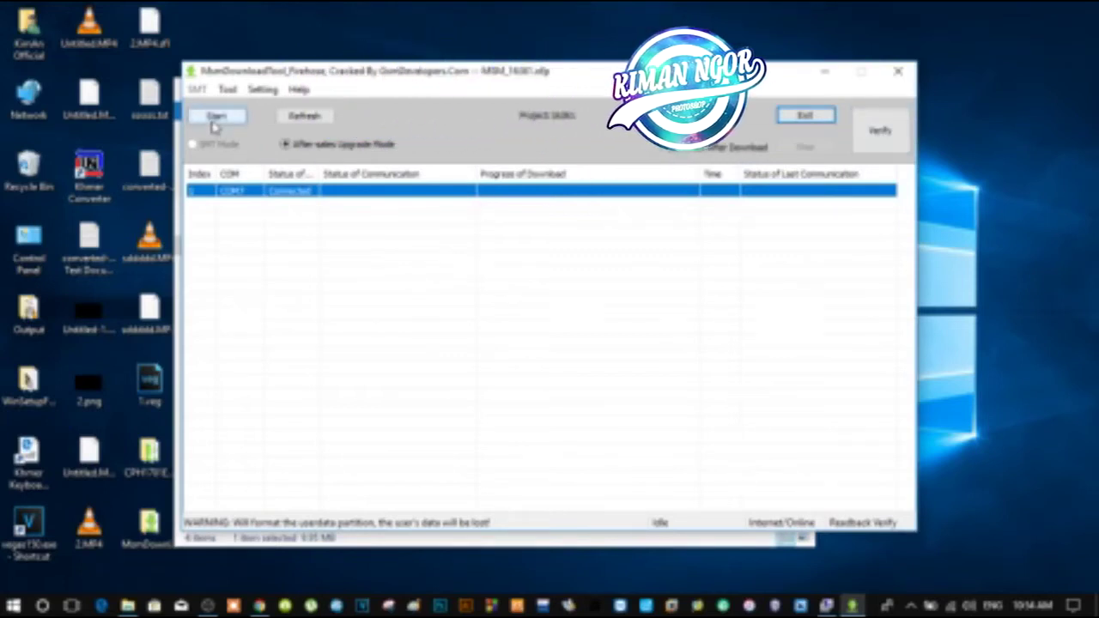
left_click(214, 123)
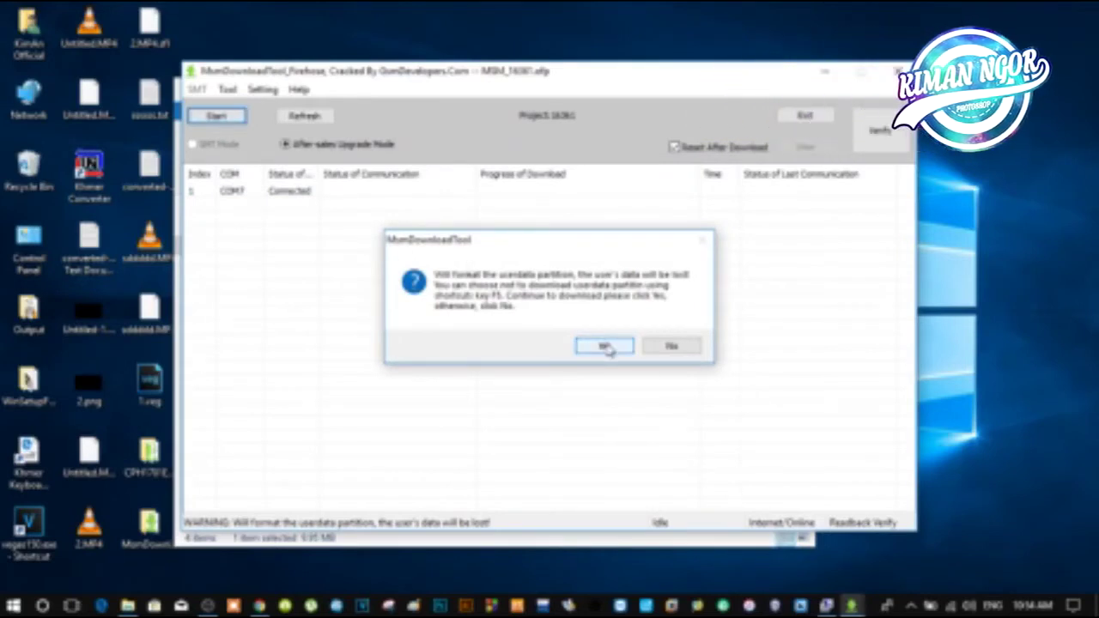
left_click(605, 346)
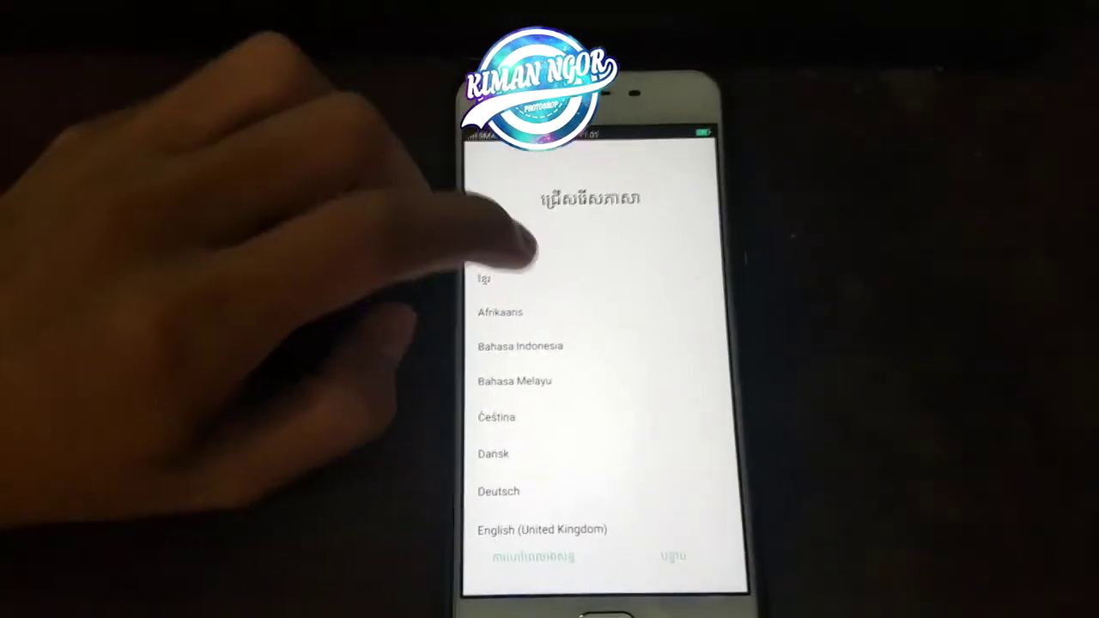
scroll(592, 386, "down", 2)
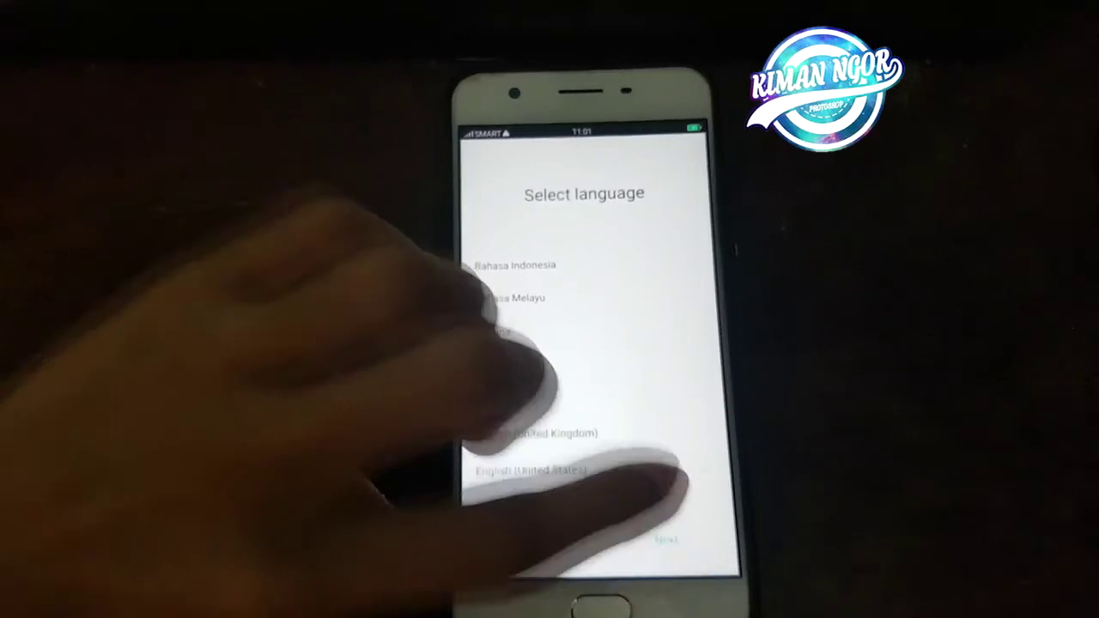
left_click(668, 539)
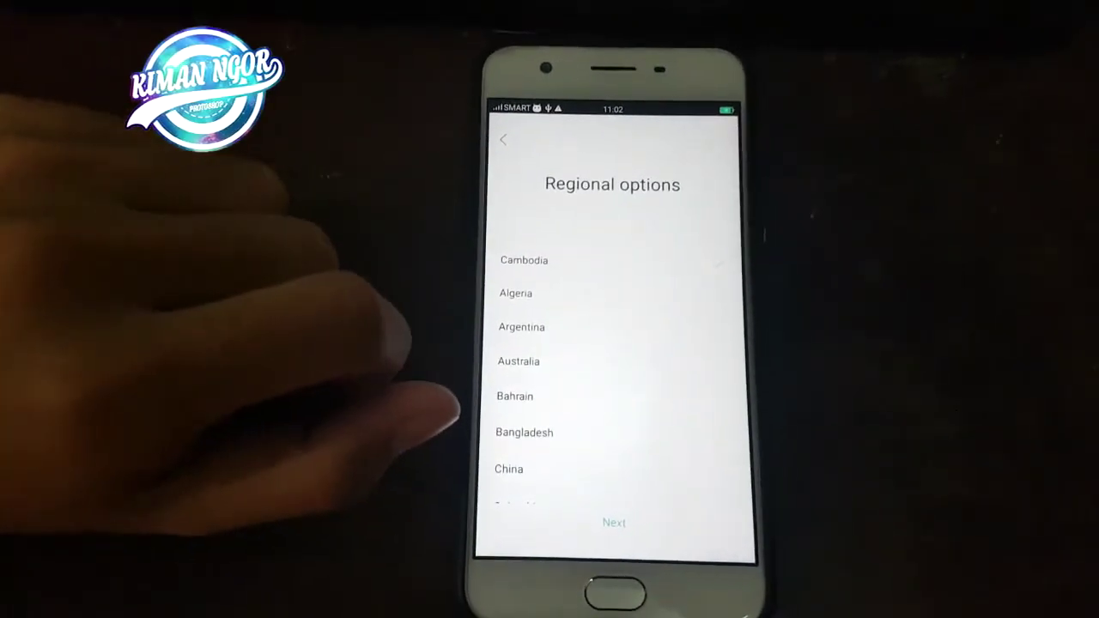
left_click(614, 522)
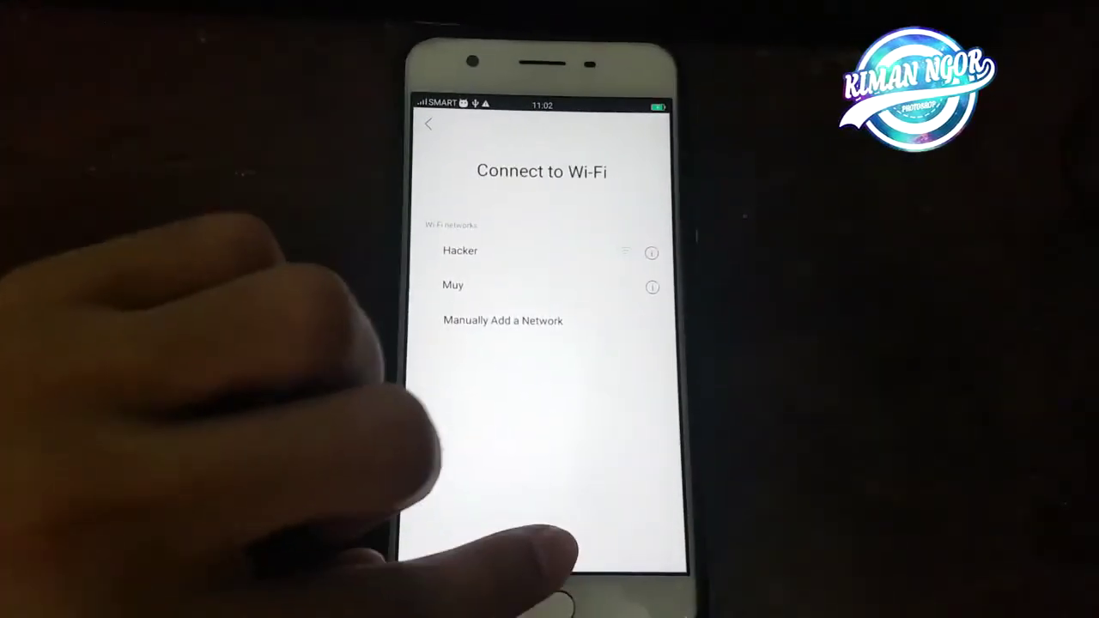
left_click(542, 528)
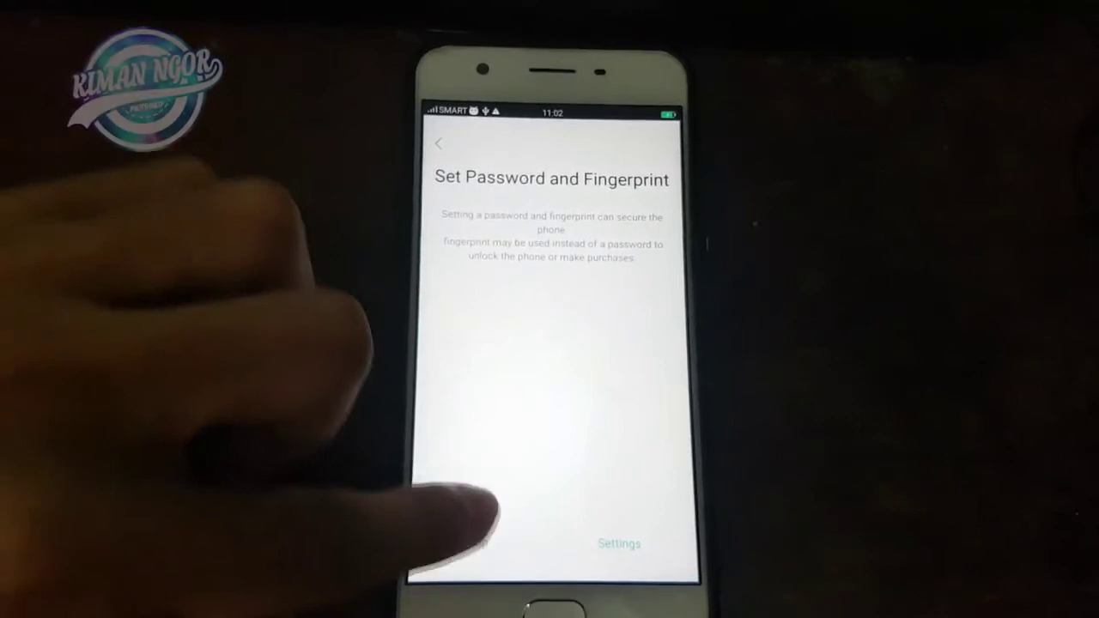
left_click(483, 537)
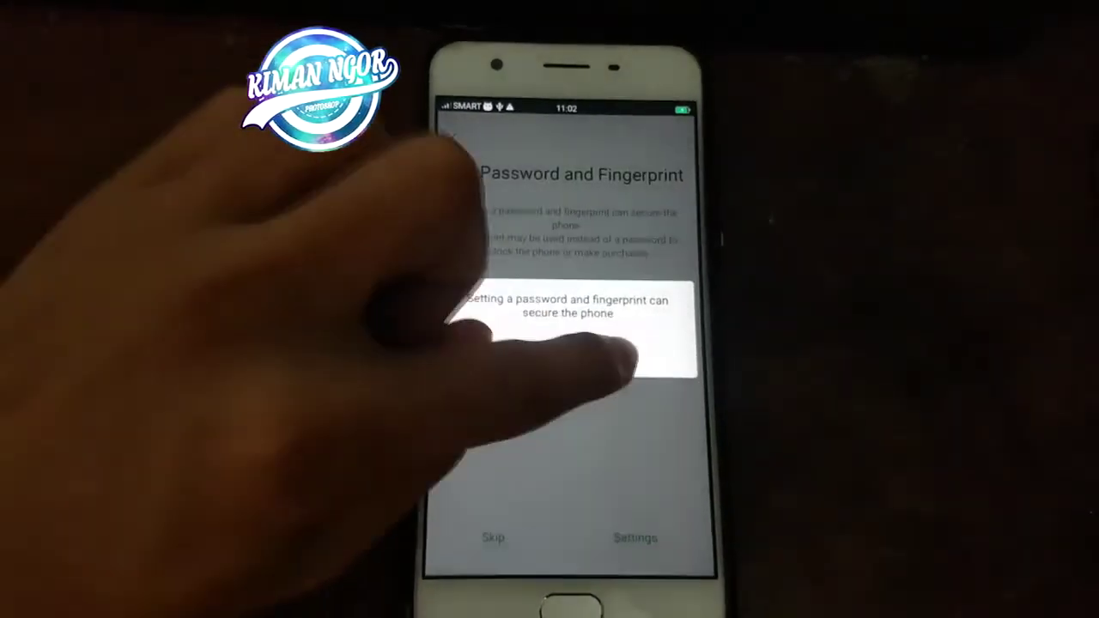
left_click(613, 350)
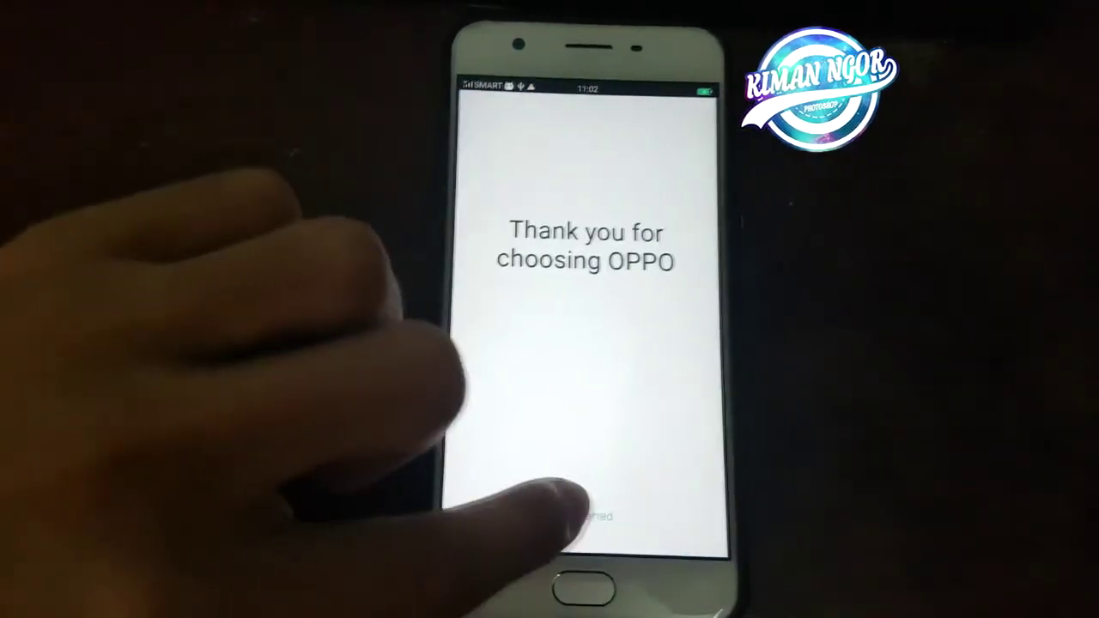
left_click(584, 515)
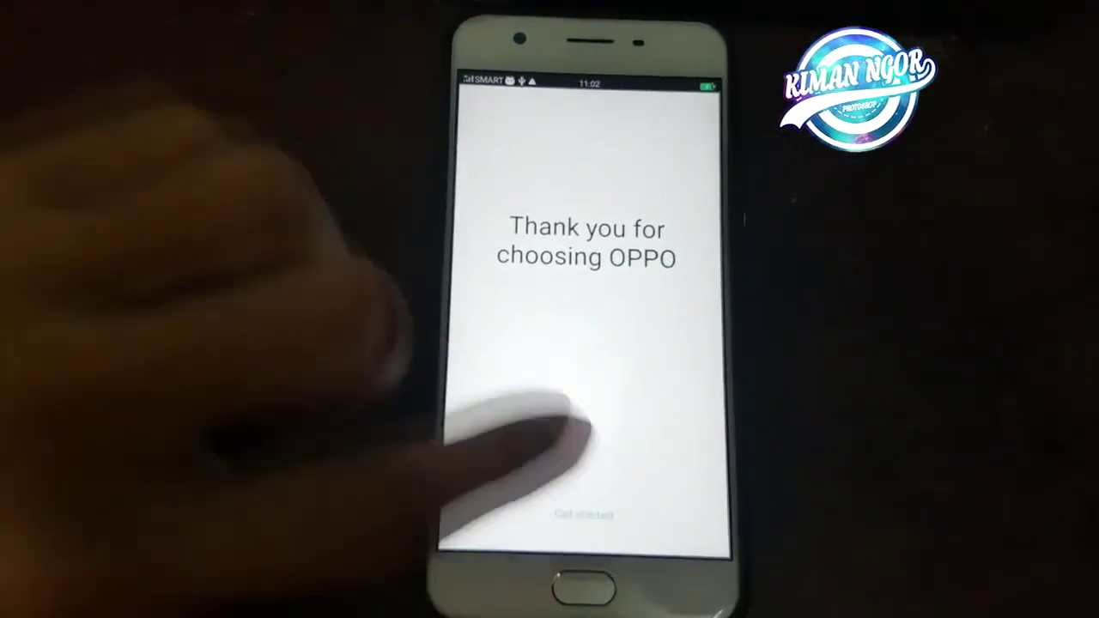